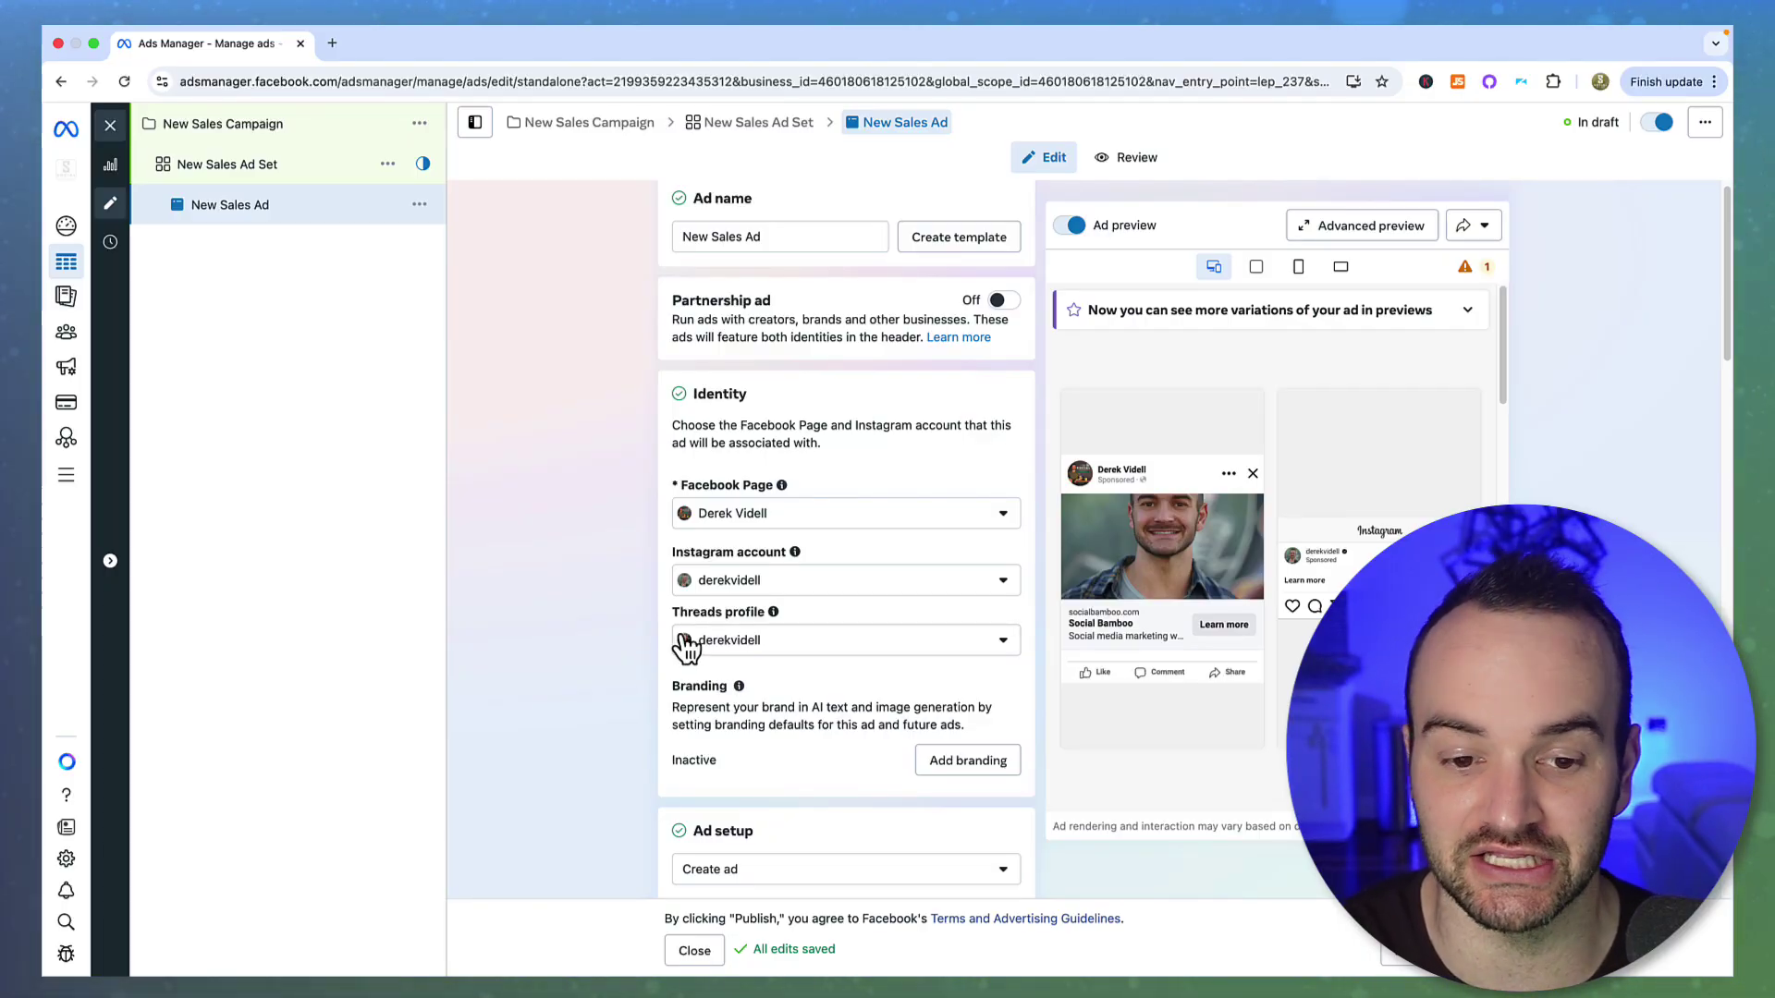
Check the ad's Threads profile dropdown without changing it, then open New Sales Ad Set.
scroll(629, 675, "down", 3)
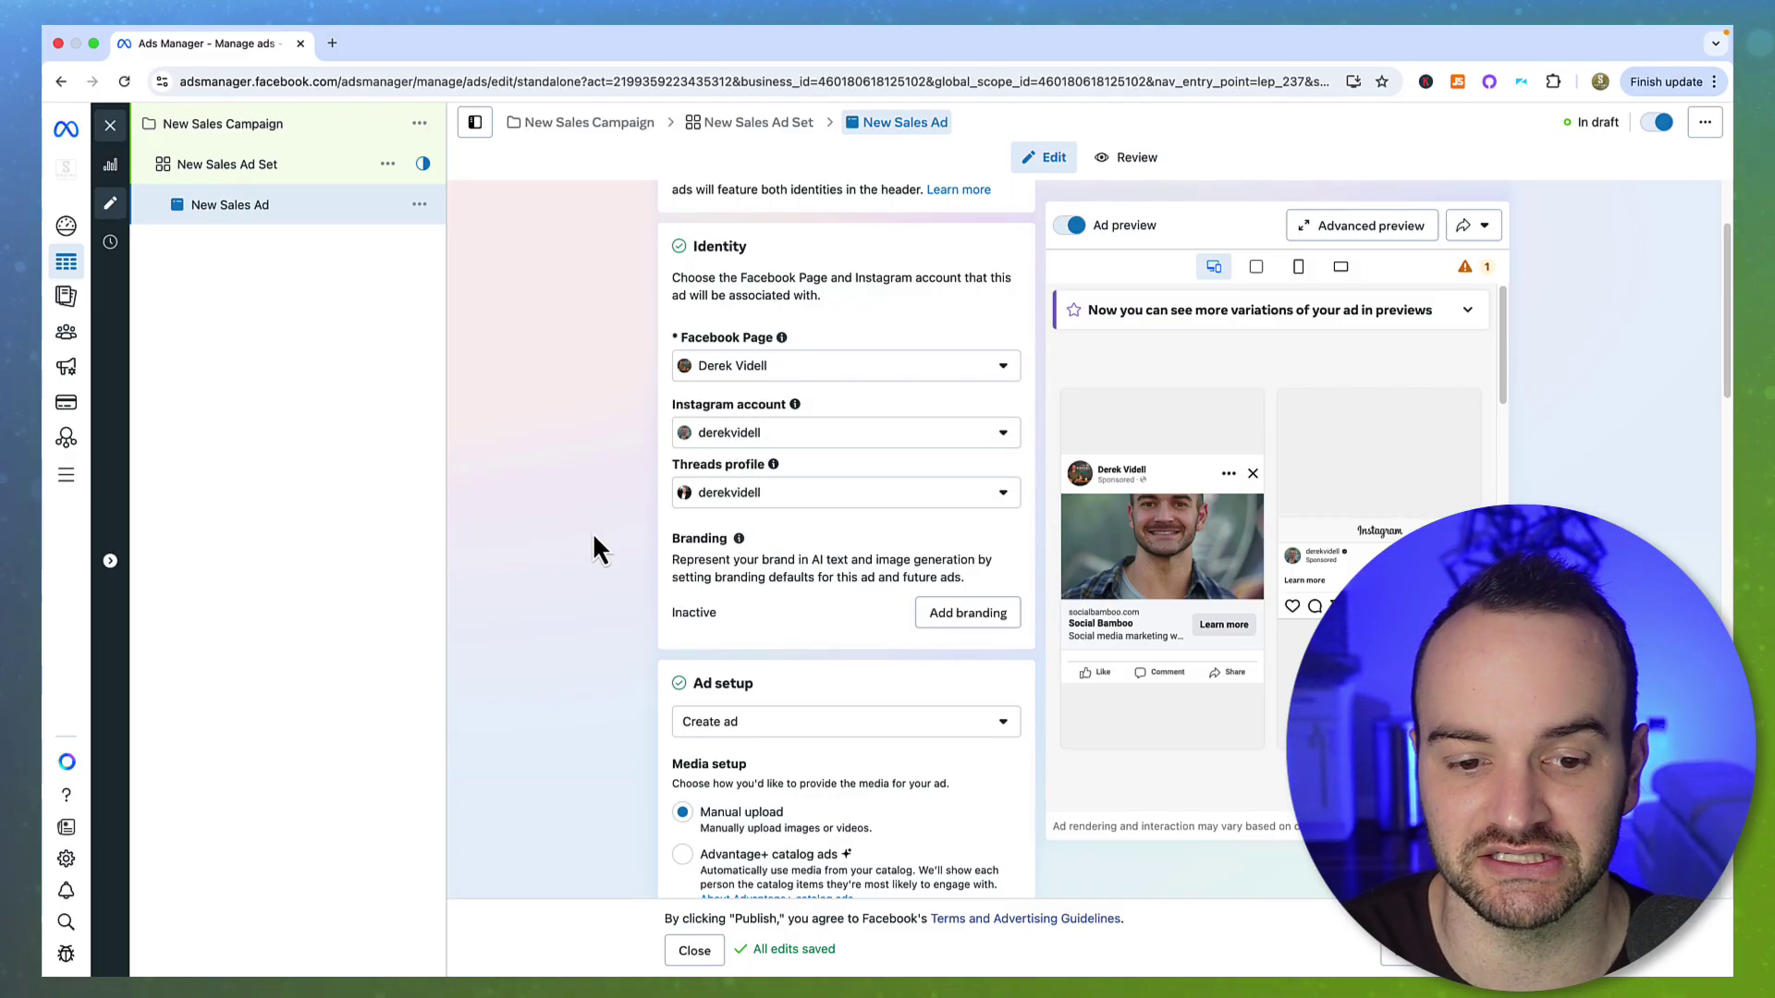
left_click(760, 501)
left_click(765, 503)
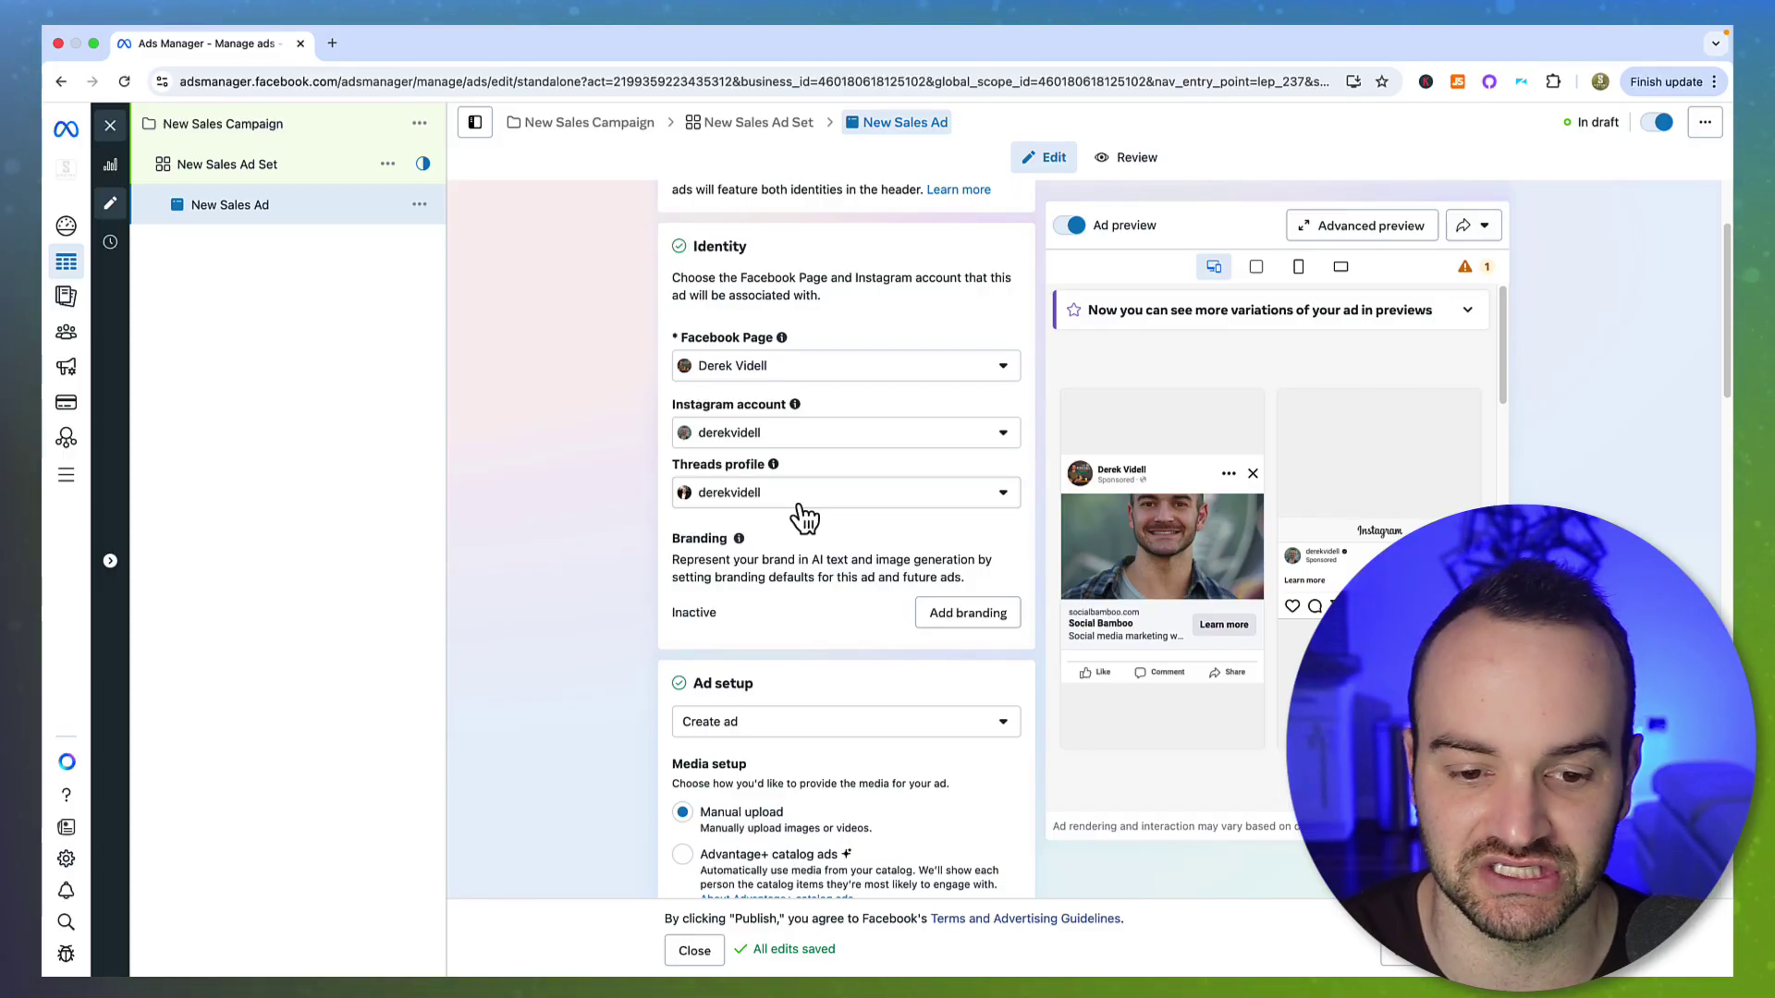
left_click(225, 185)
Try Advantage+ placements, then switch the ad set back to Manual placements.
scroll(544, 570, "down", 15)
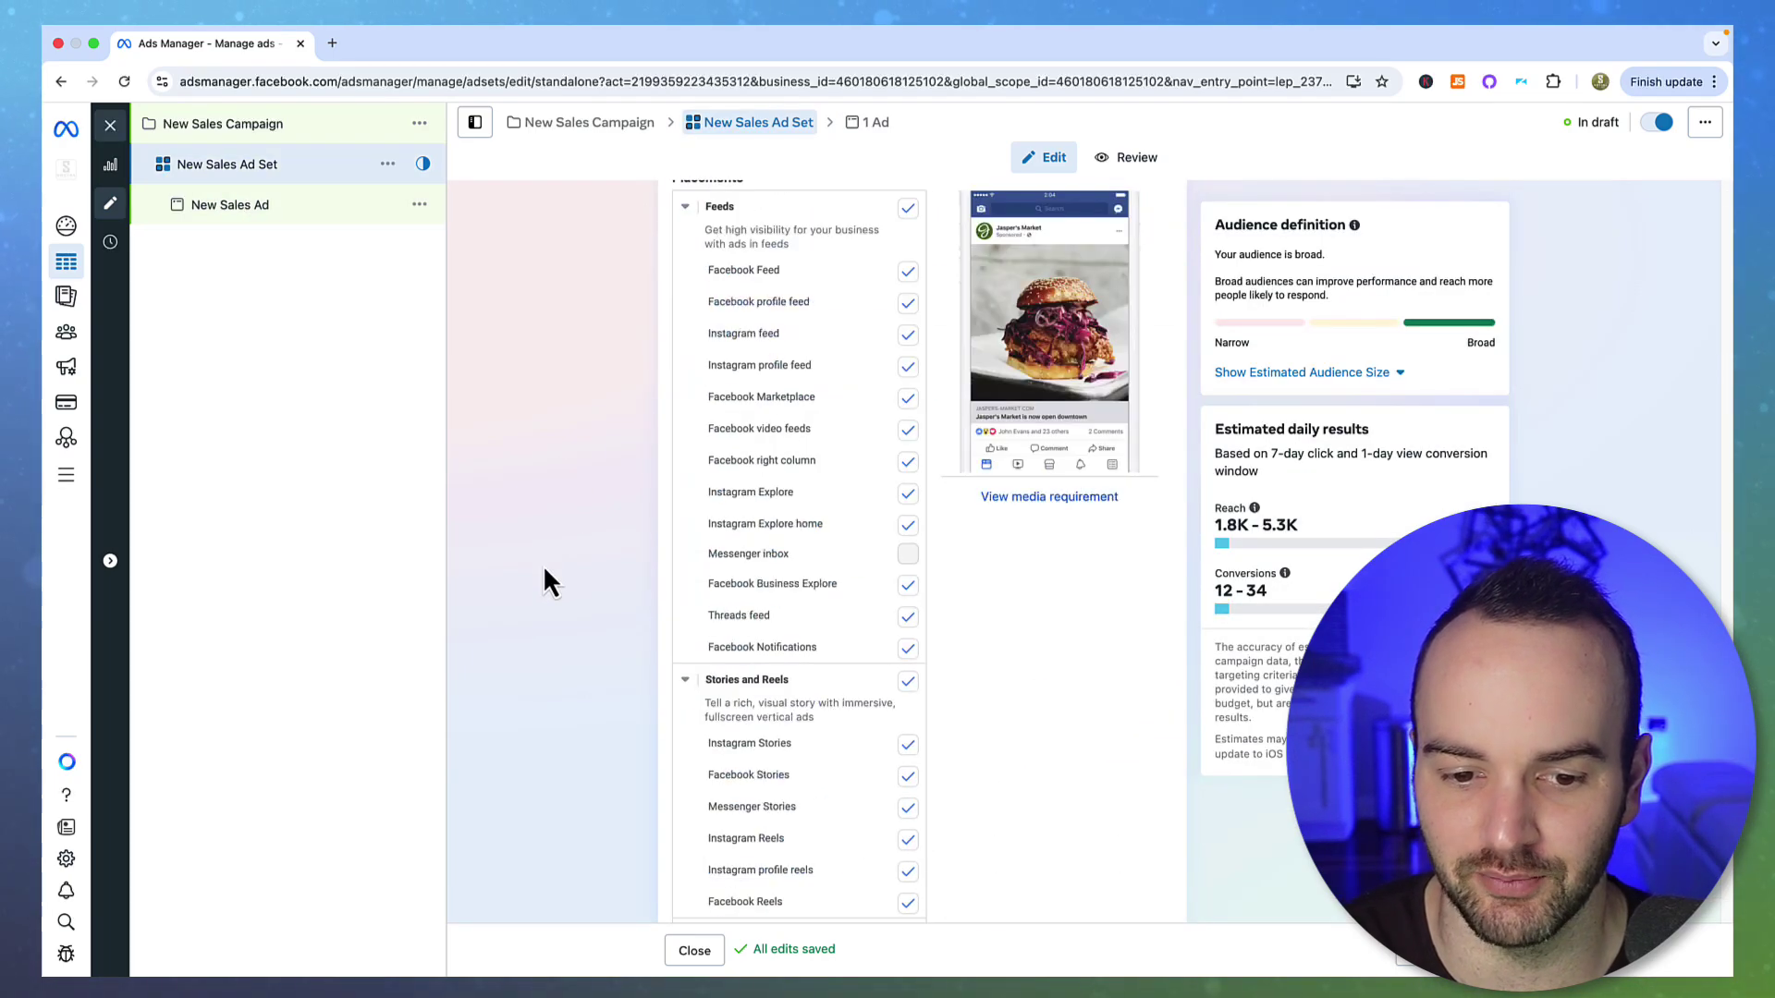
scroll(544, 570, "down", 8)
scroll(545, 570, "up", 14)
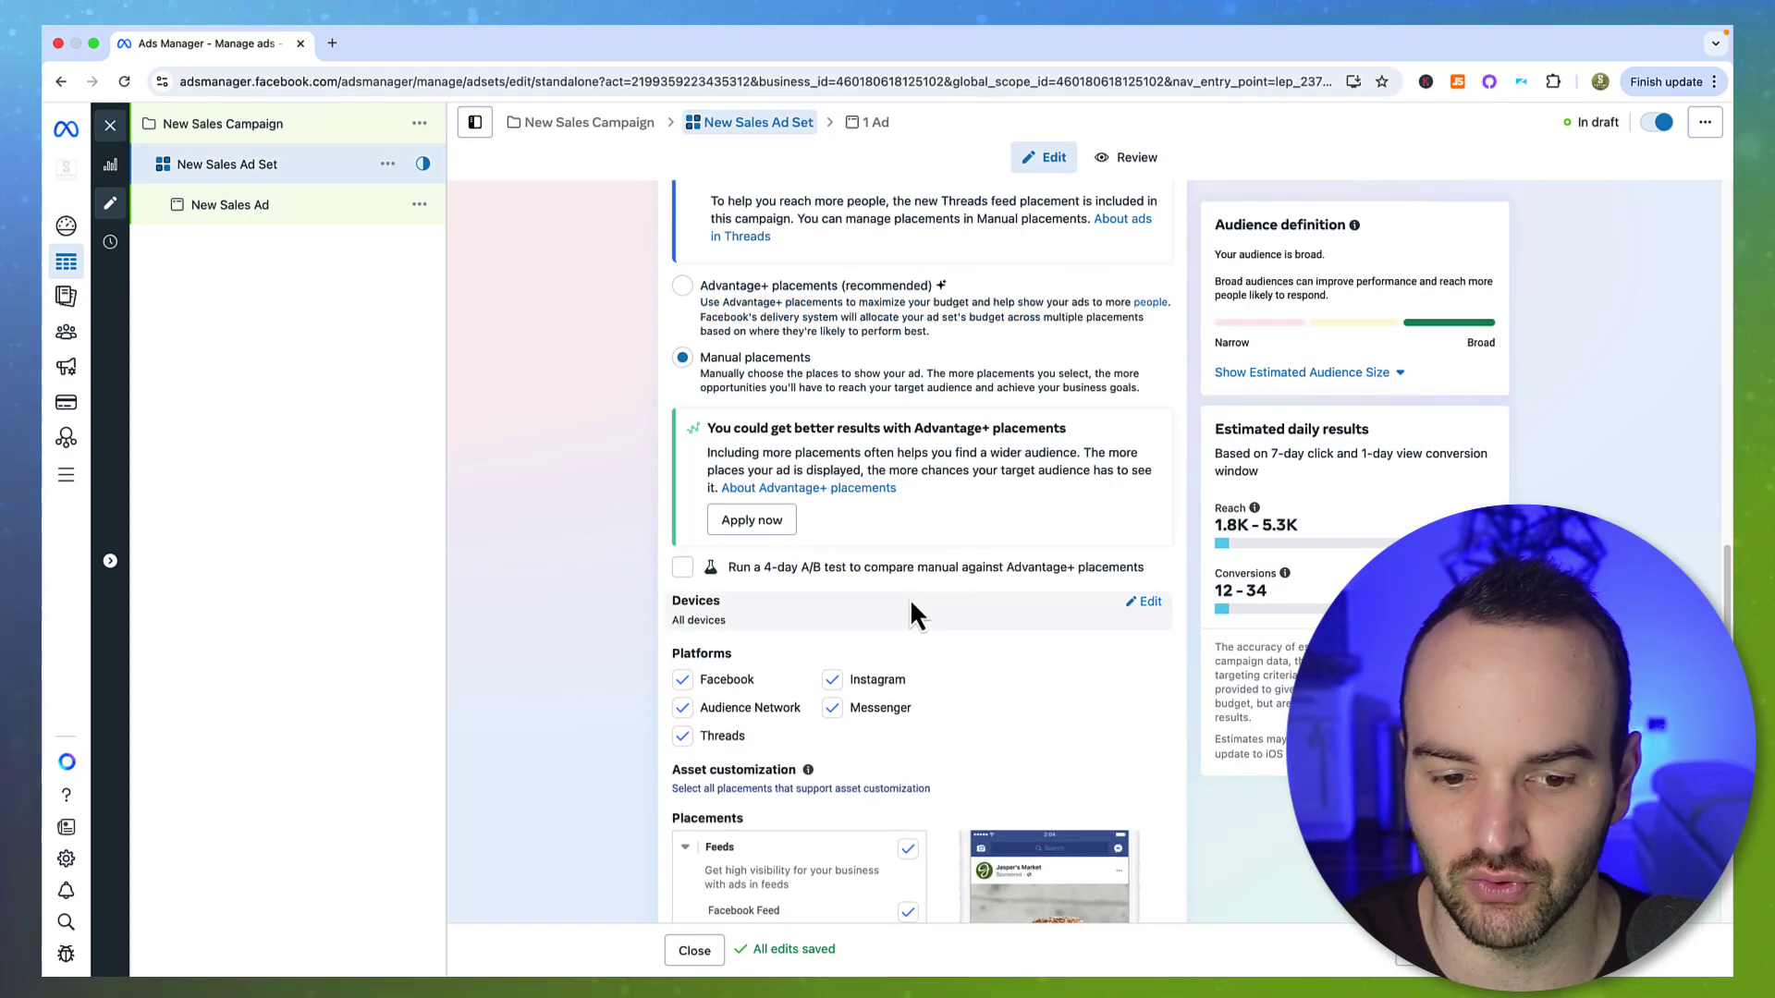
scroll(885, 601, "up", 2)
left_click(740, 446)
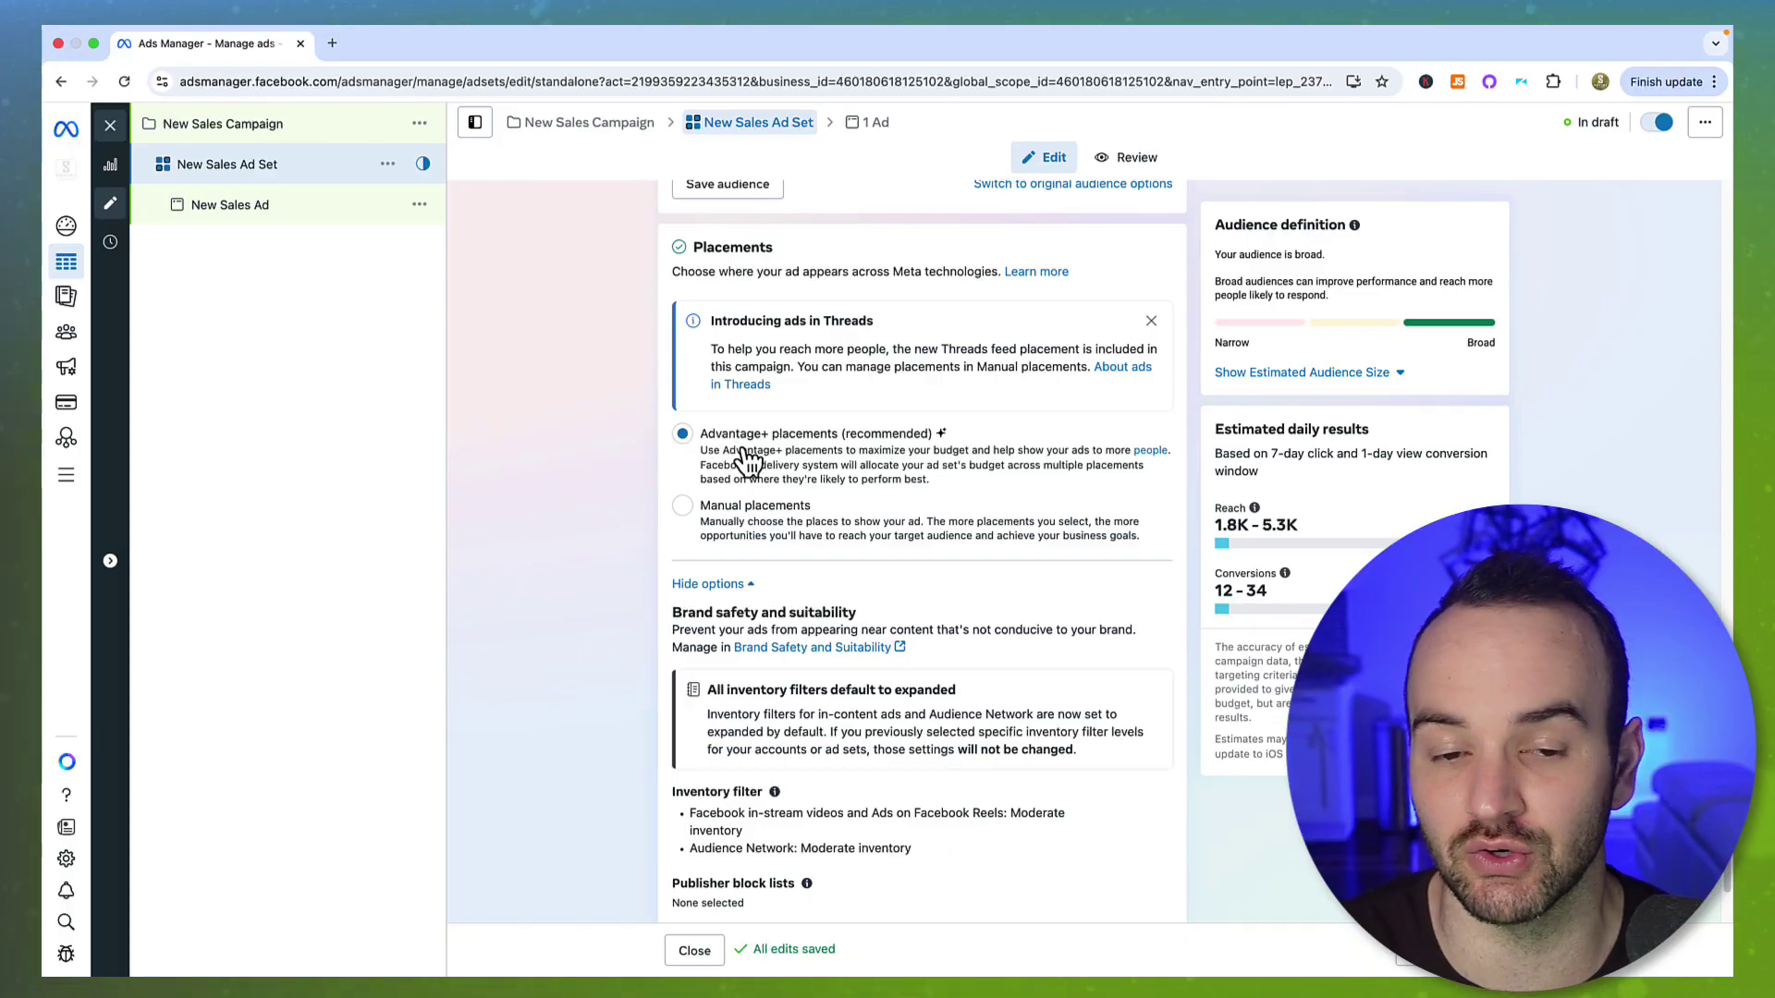
left_click(704, 504)
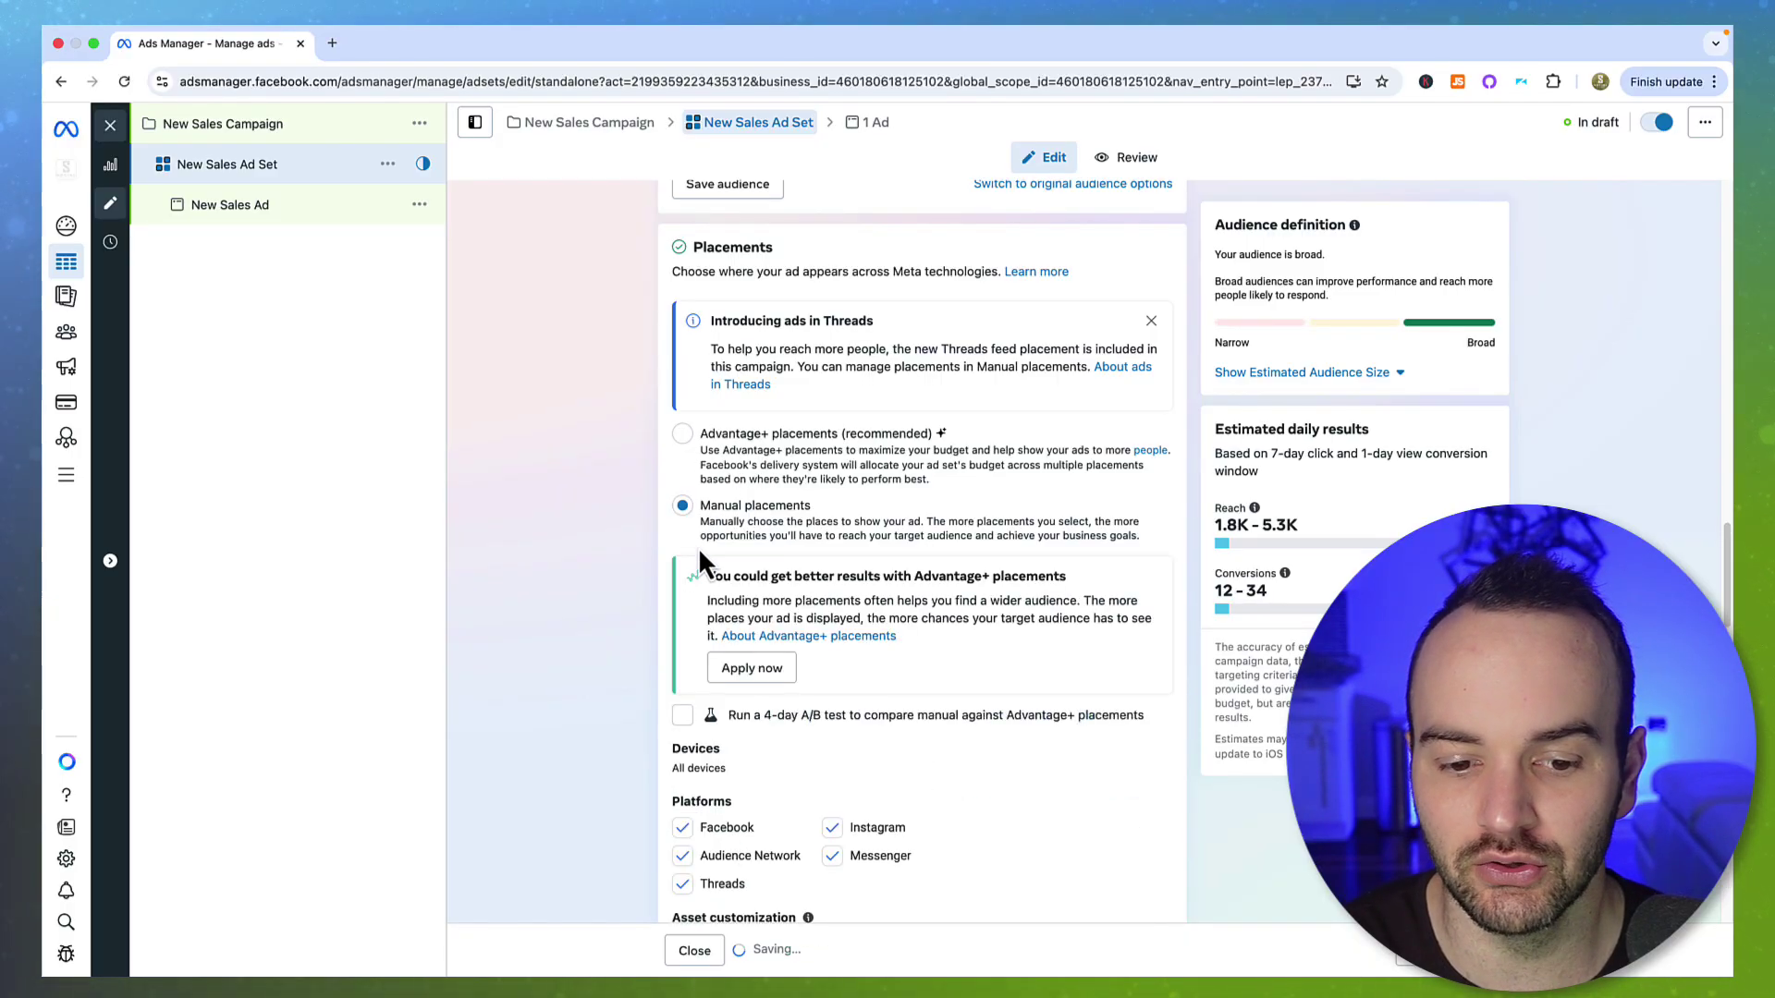
Untick and re-tick the Threads platform, then review the placement list including Threads feed.
scroll(795, 556, "down", 5)
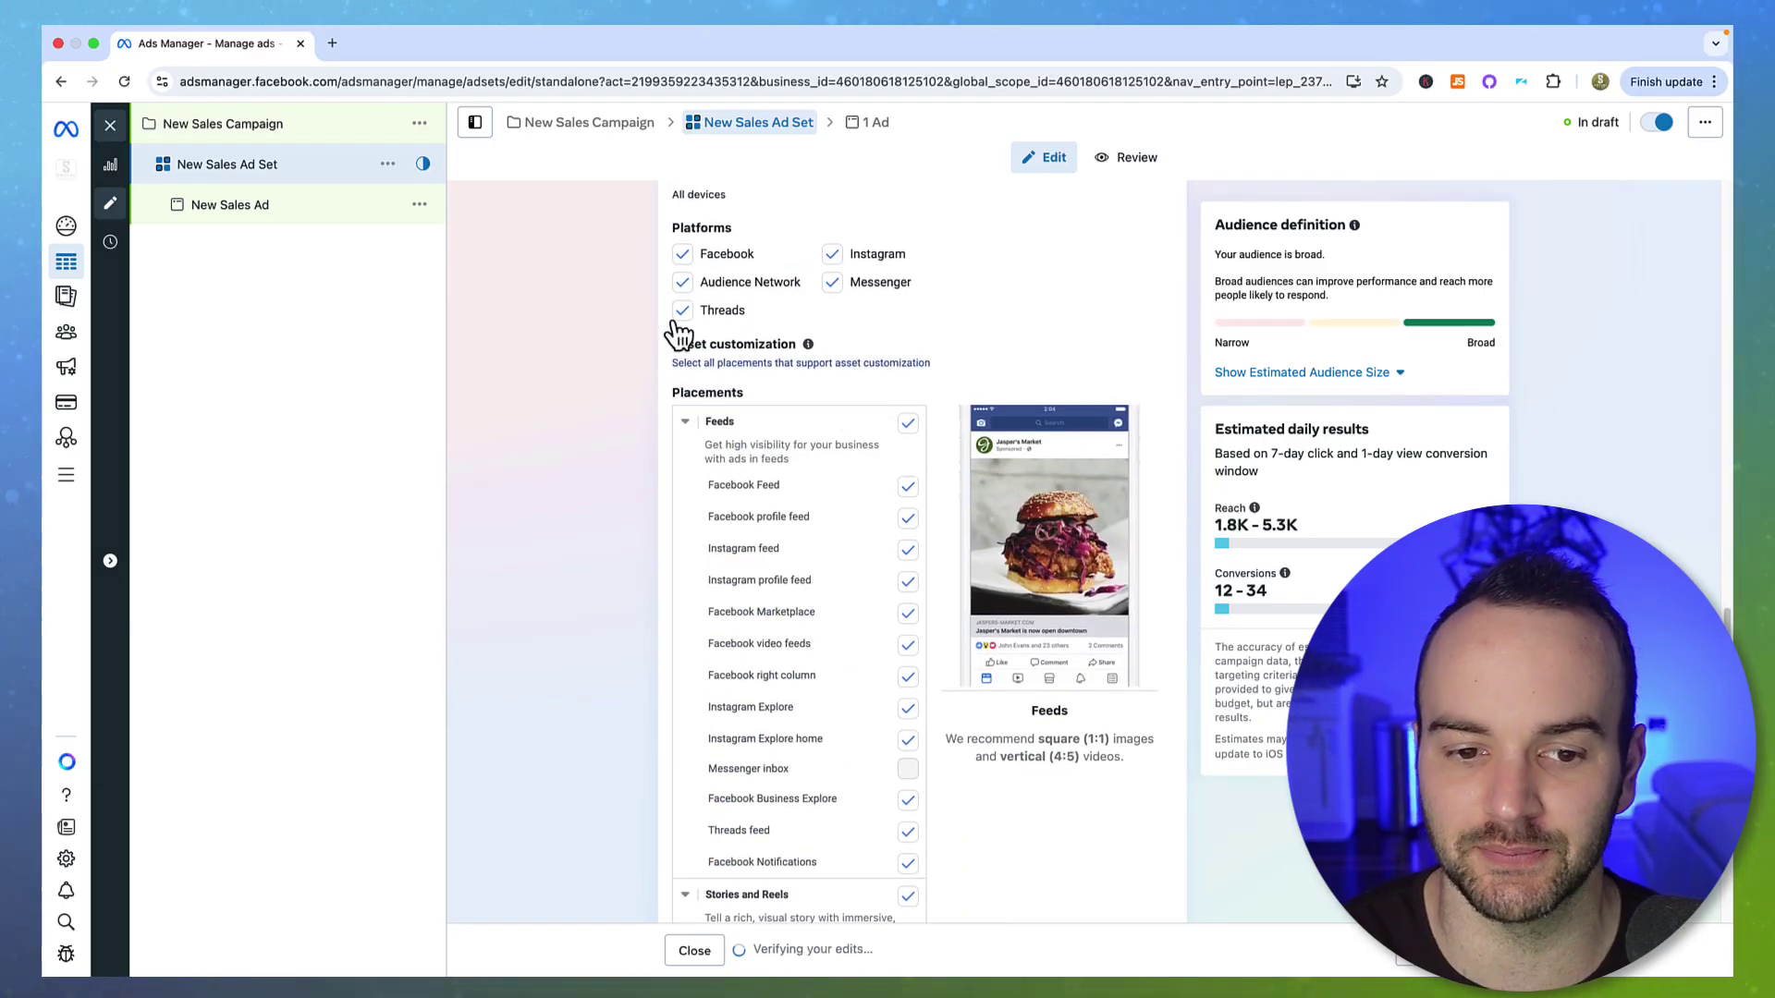
left_click(683, 307)
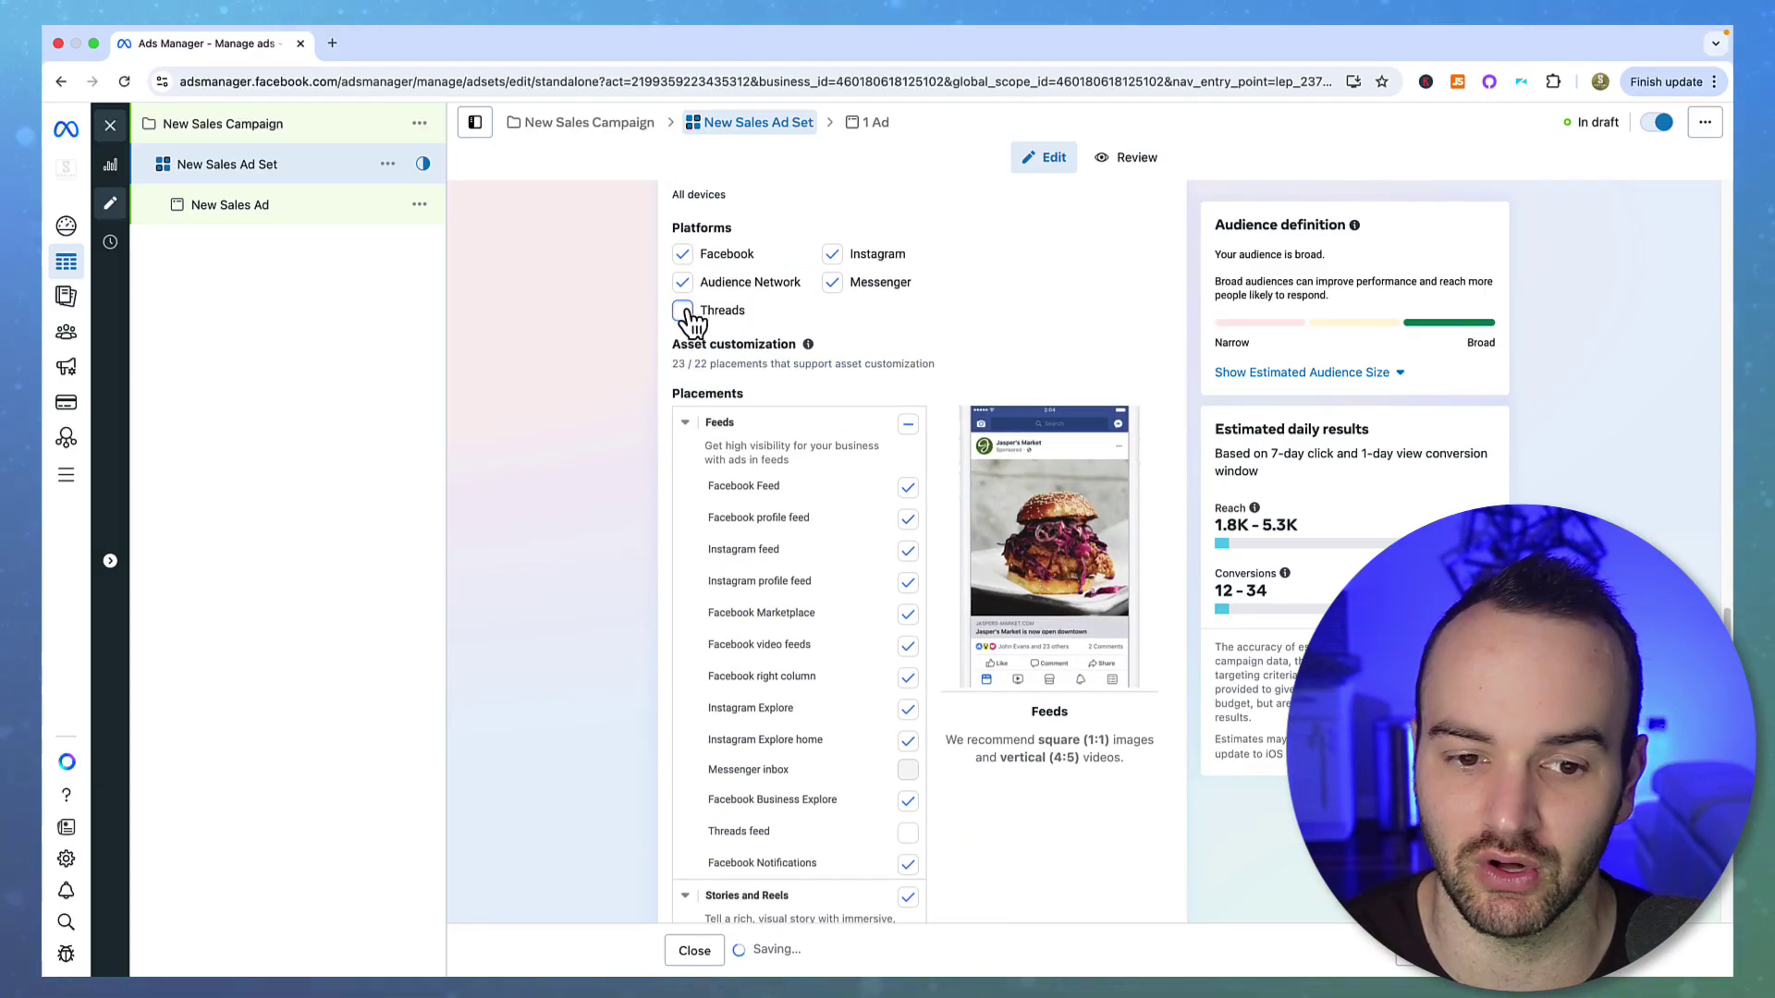
left_click(683, 310)
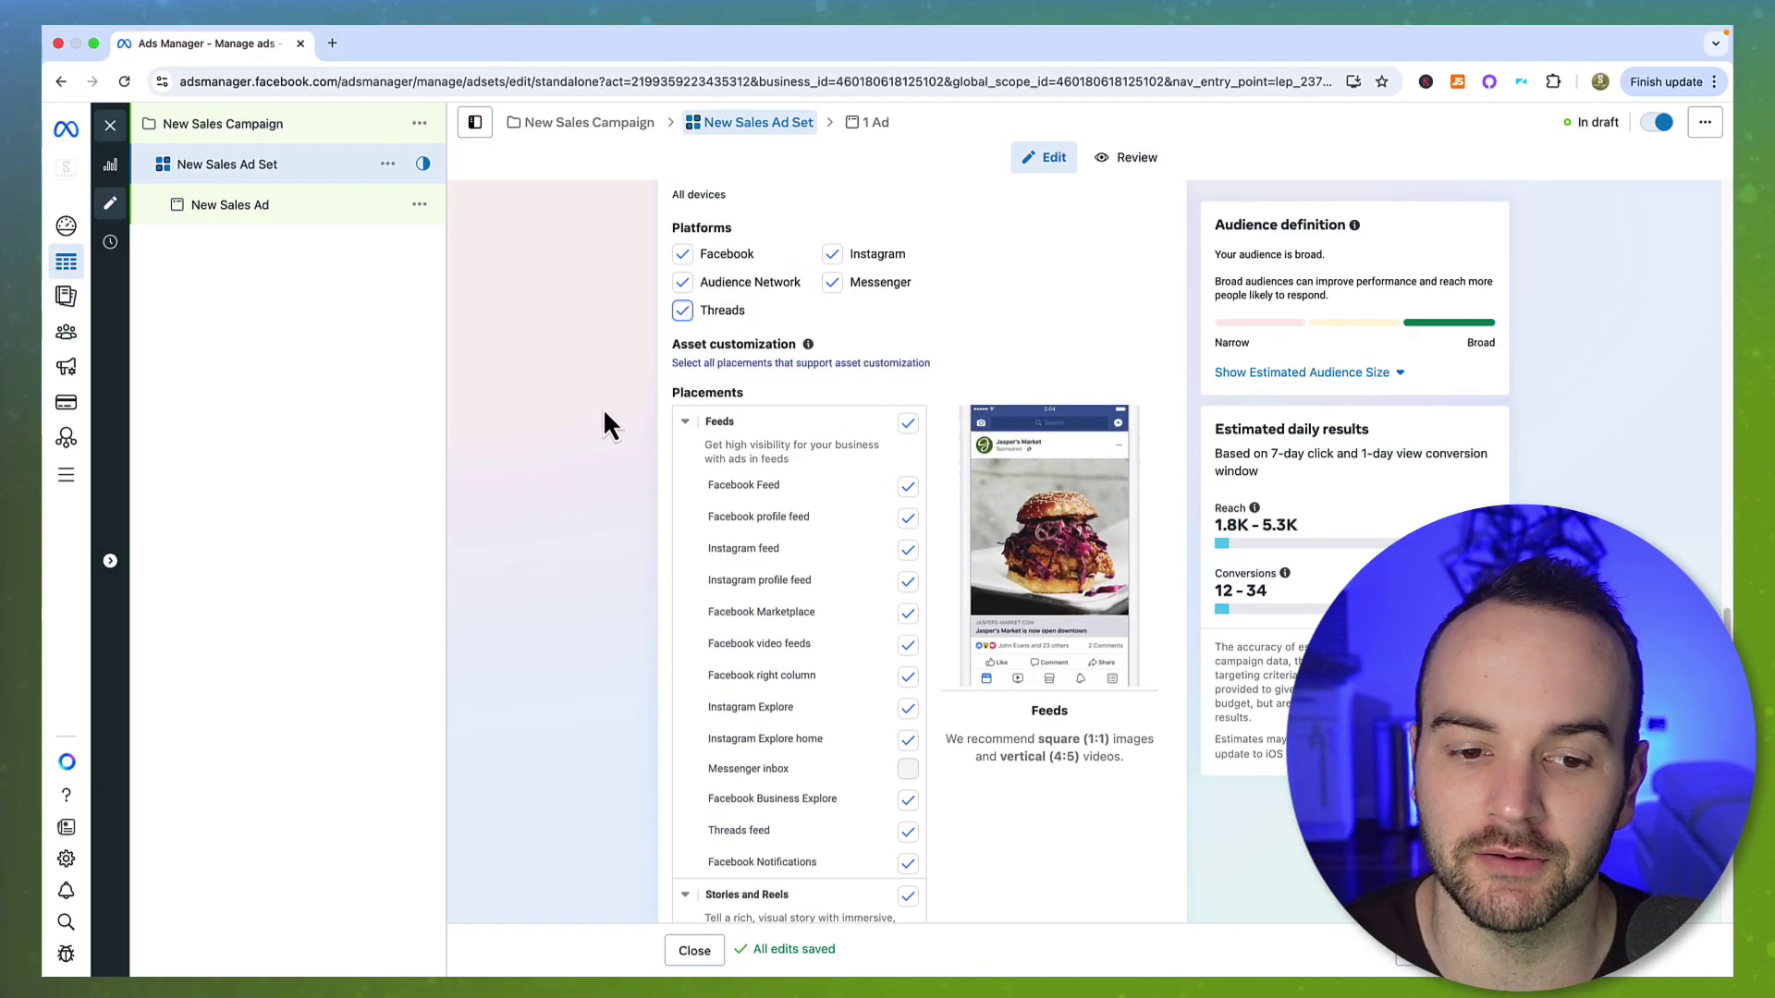
scroll(883, 596, "down", 10)
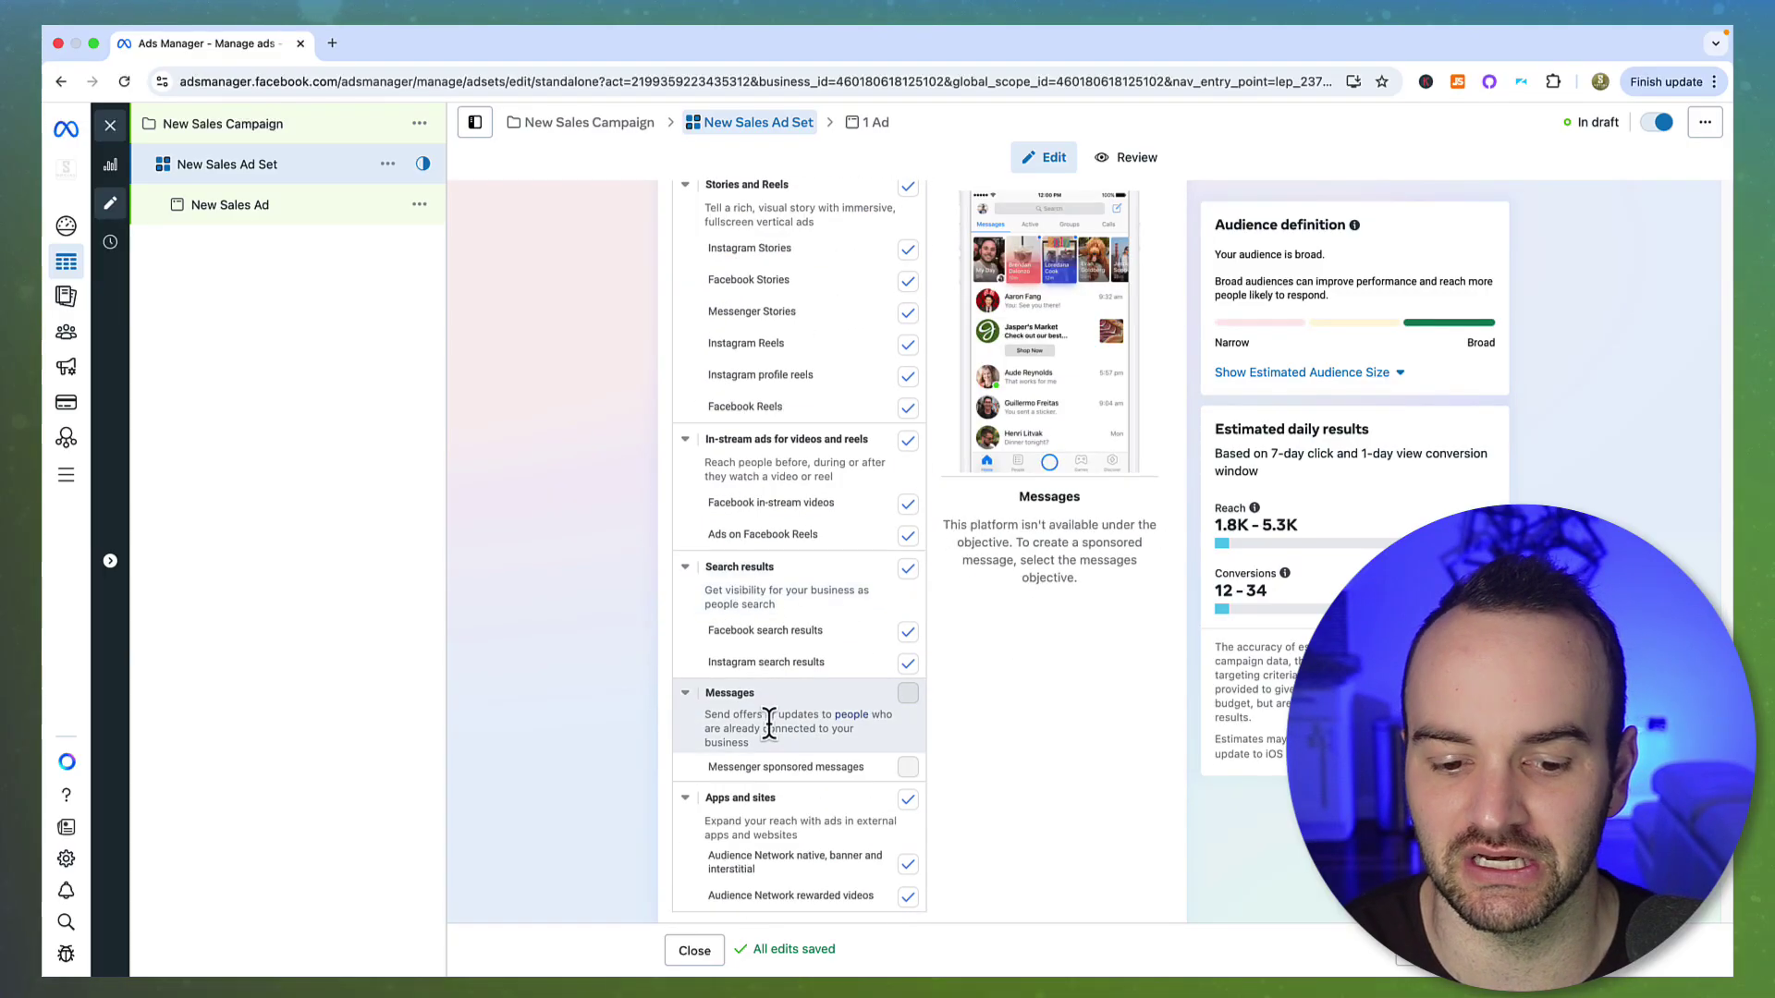
scroll(784, 777, "down", 2)
scroll(778, 563, "up", 5)
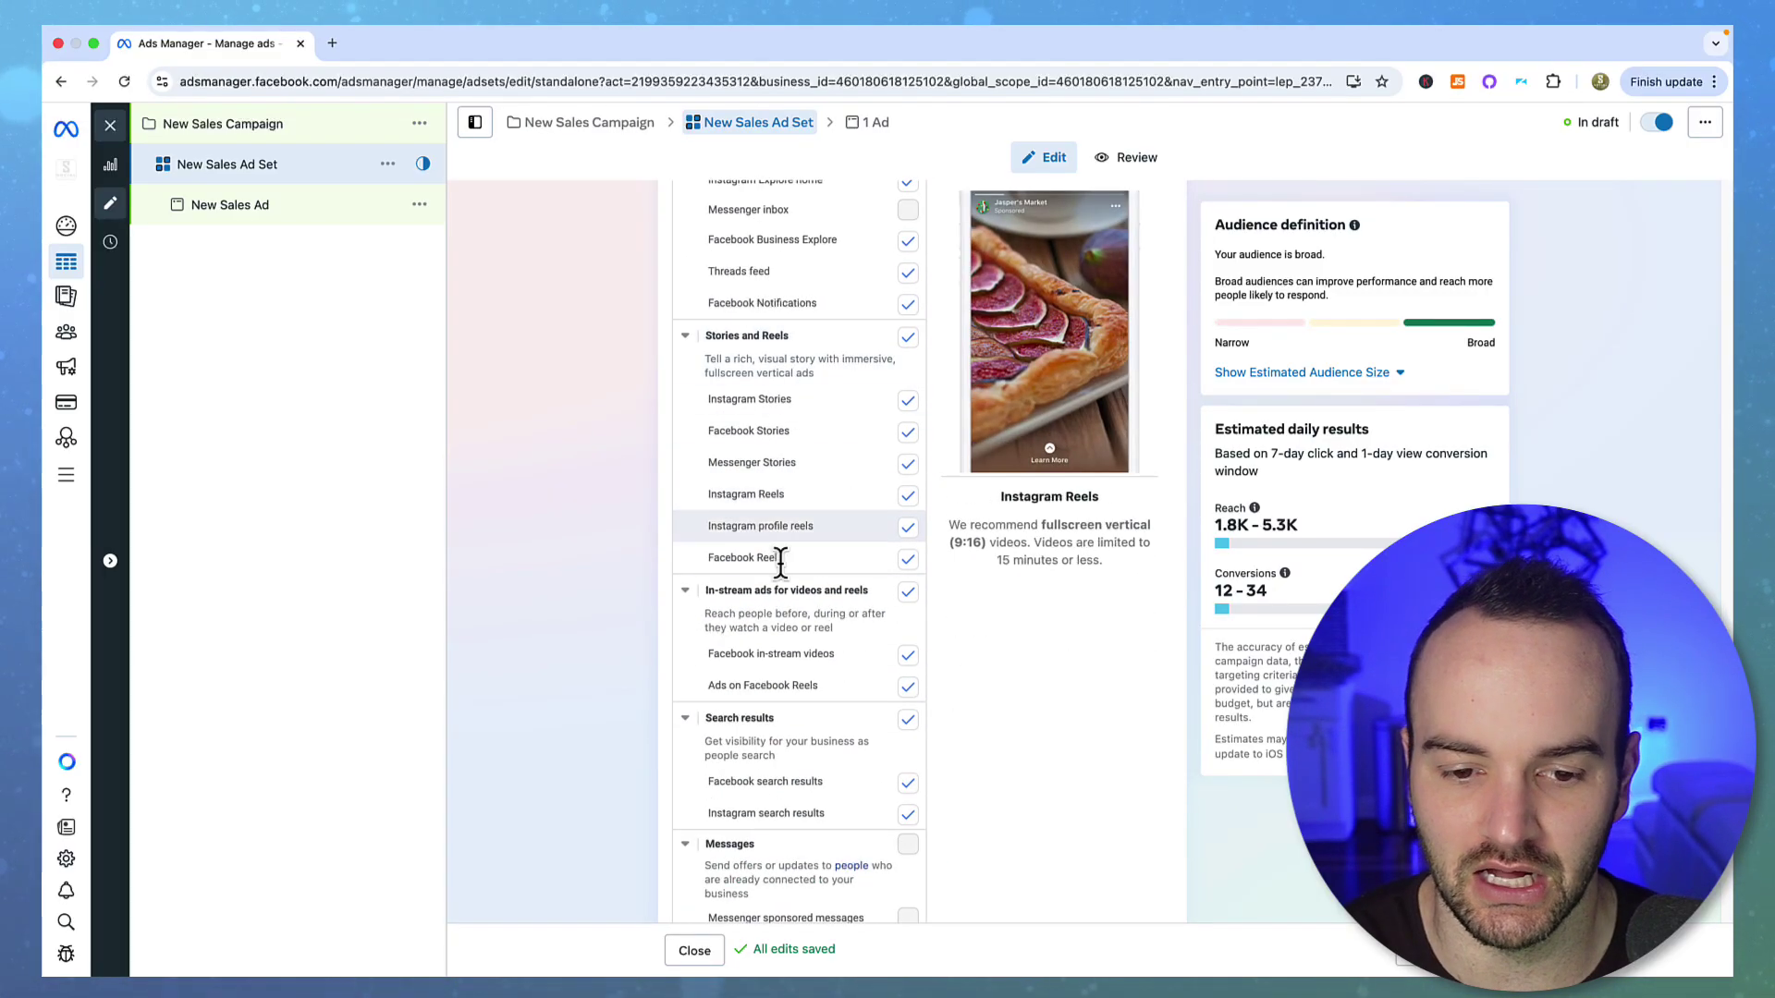
scroll(823, 555, "up", 2)
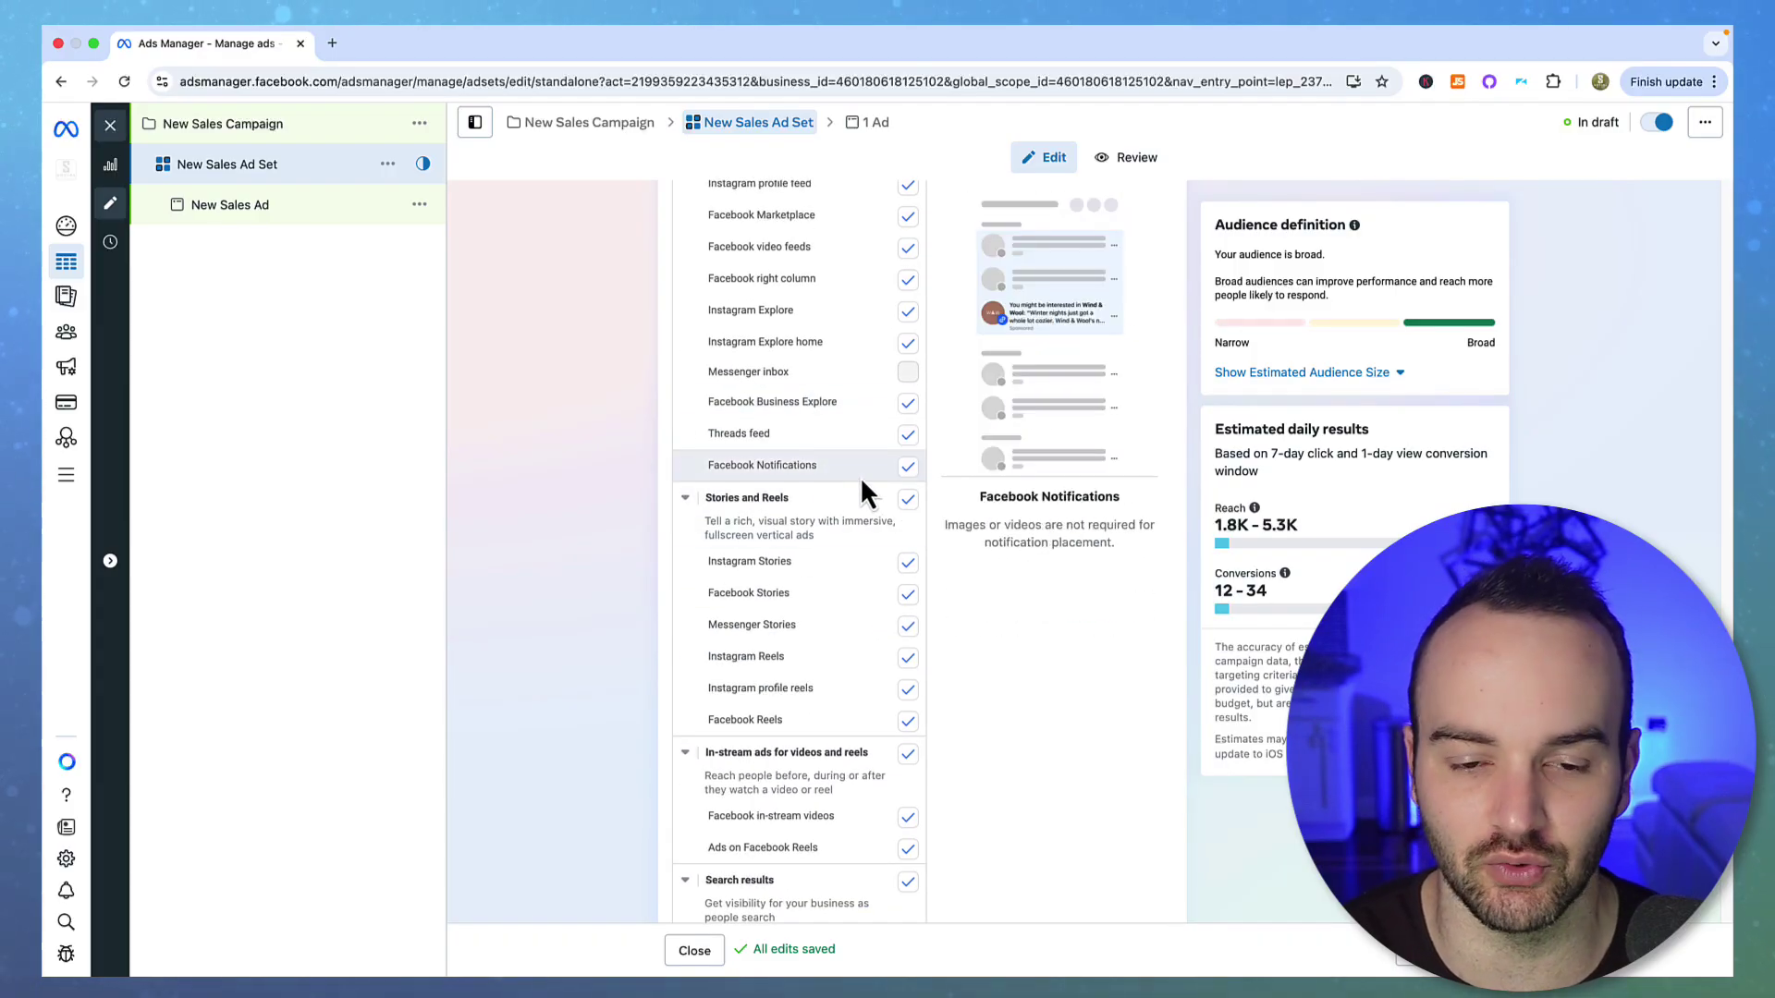
scroll(800, 488, "up", 3)
scroll(800, 488, "up", 2)
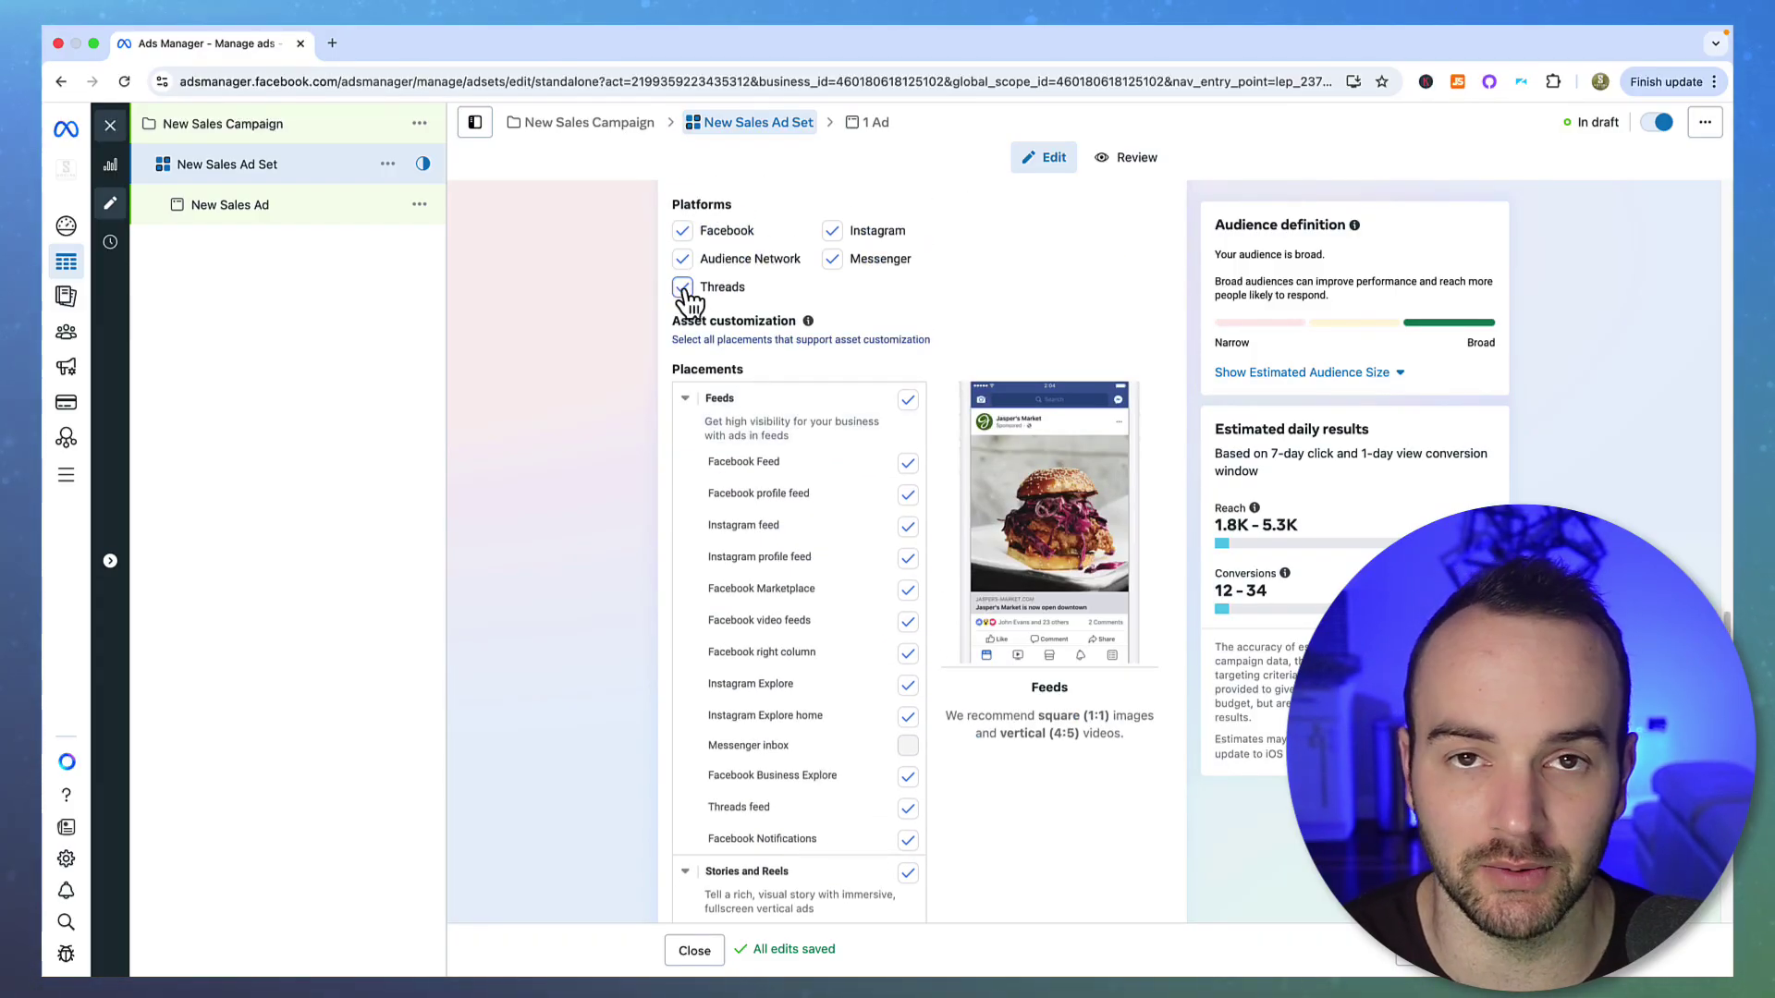
scroll(796, 553, "down", 10)
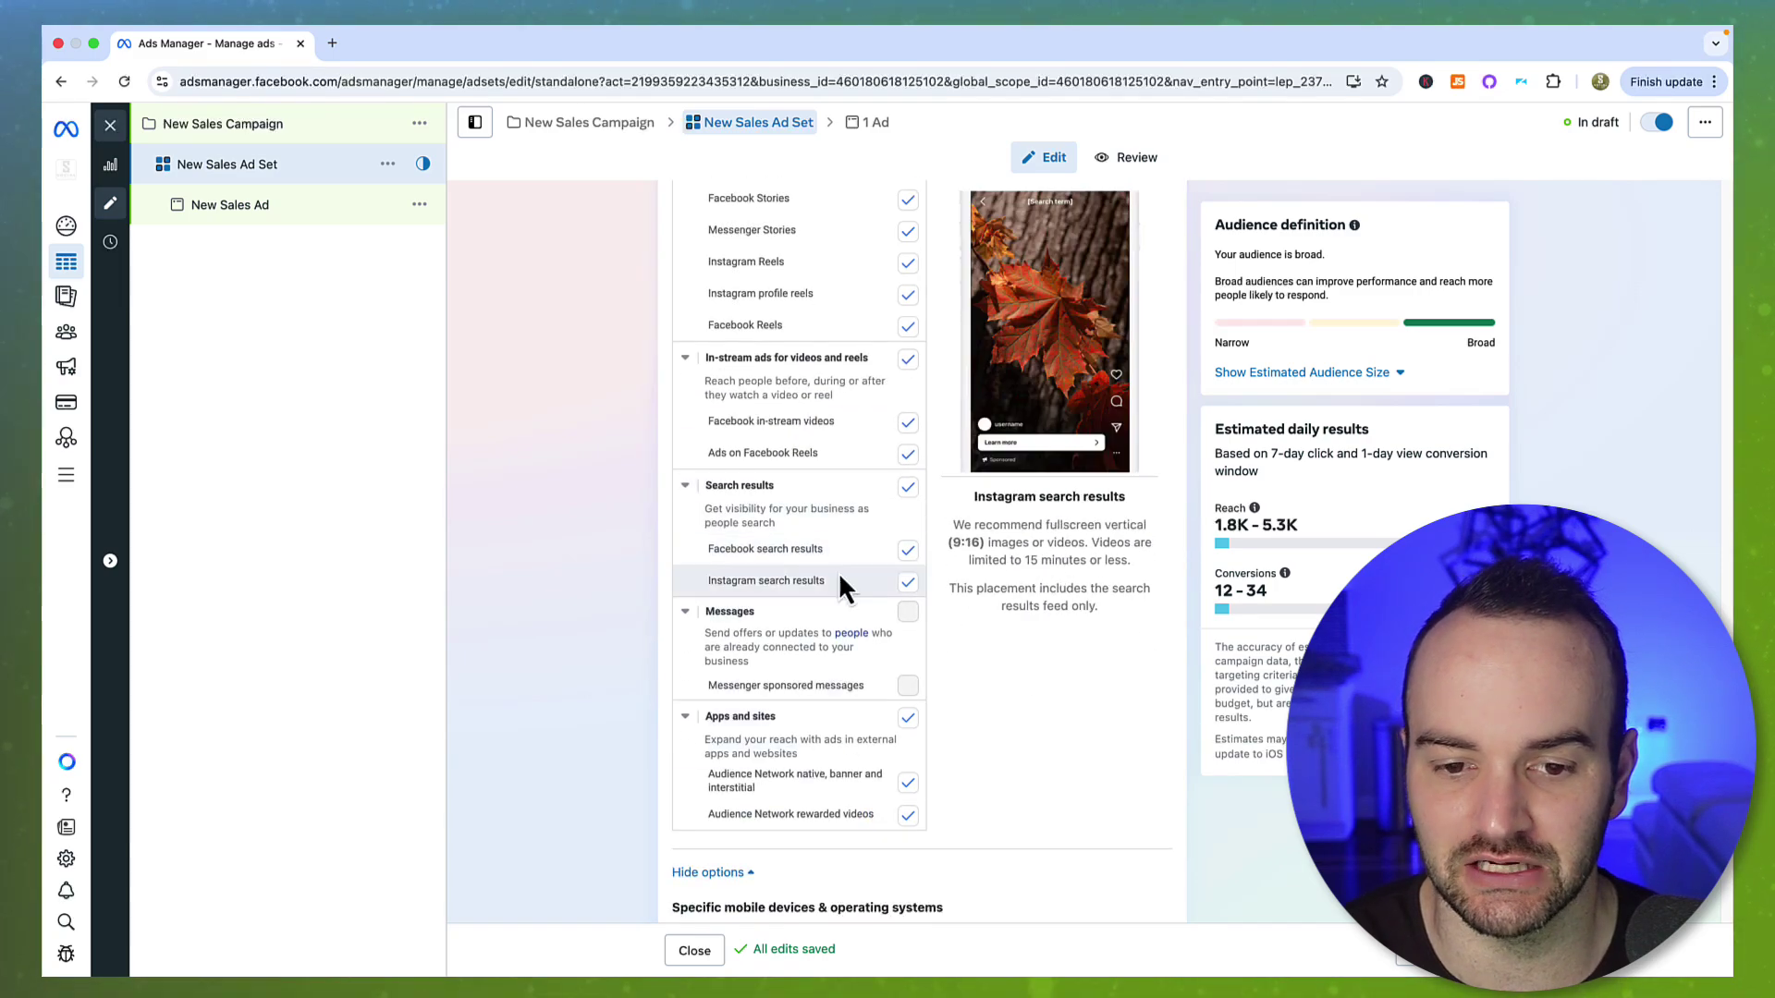
scroll(832, 601, "up", 4)
scroll(838, 590, "up", 8)
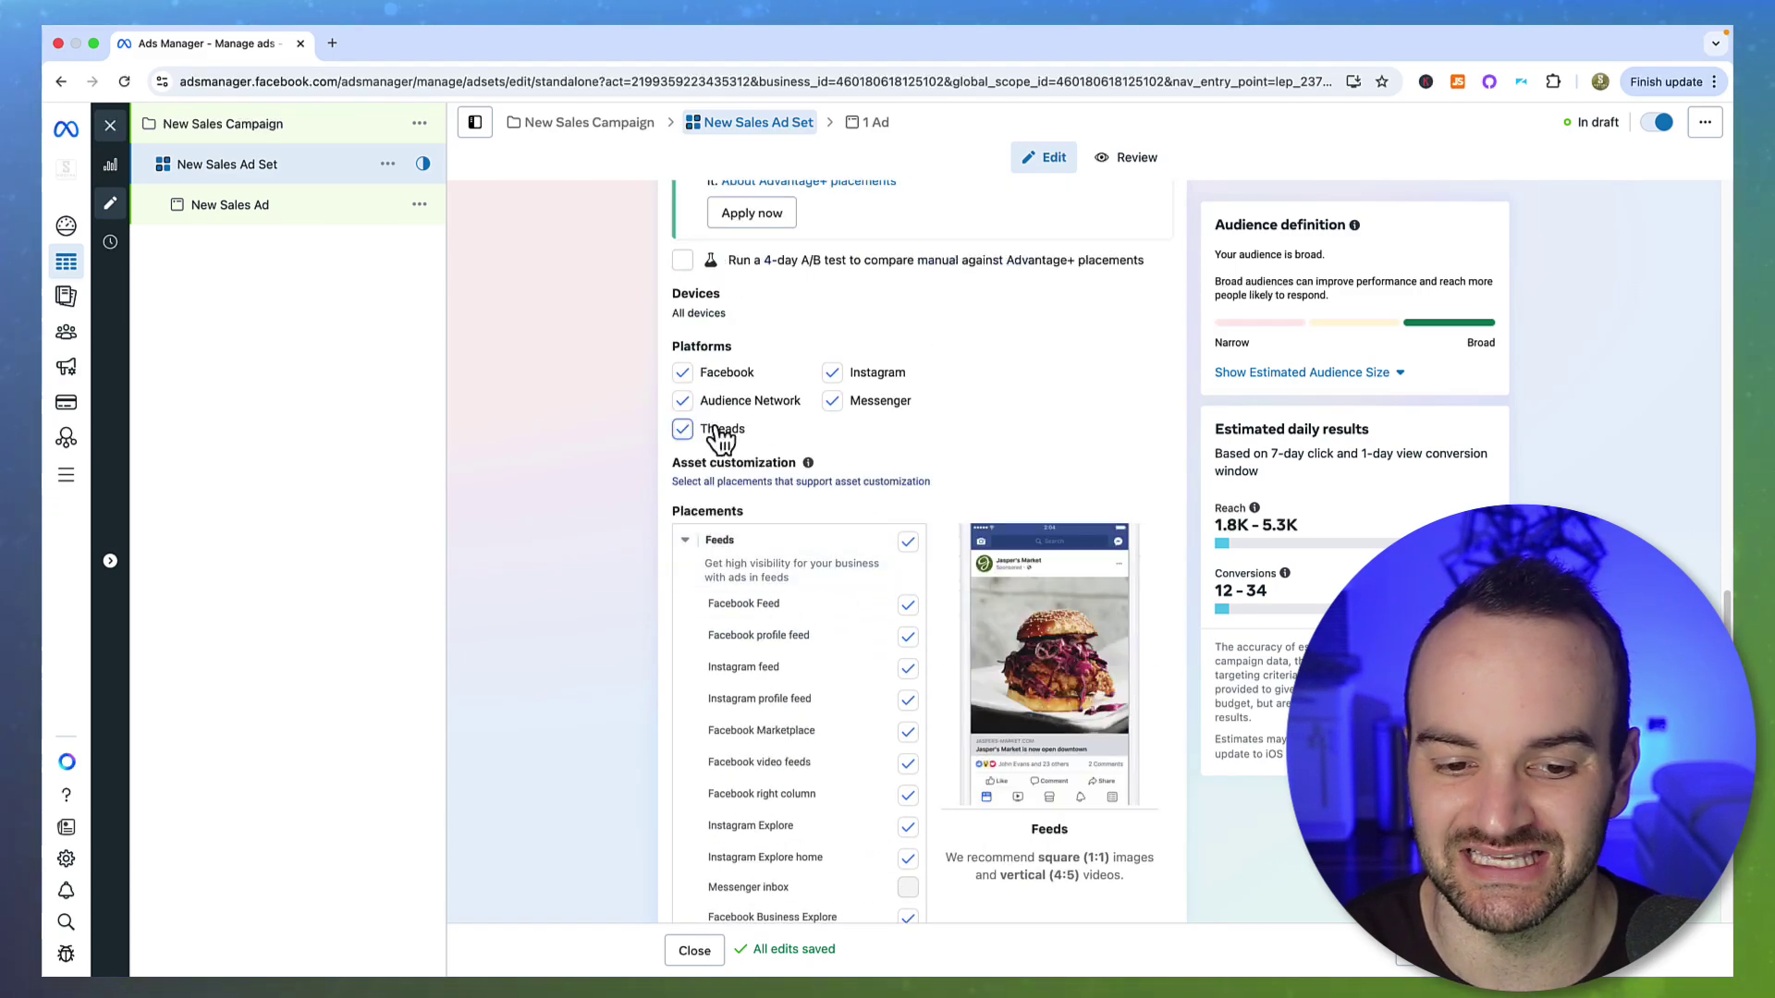
scroll(758, 398, "up", 4)
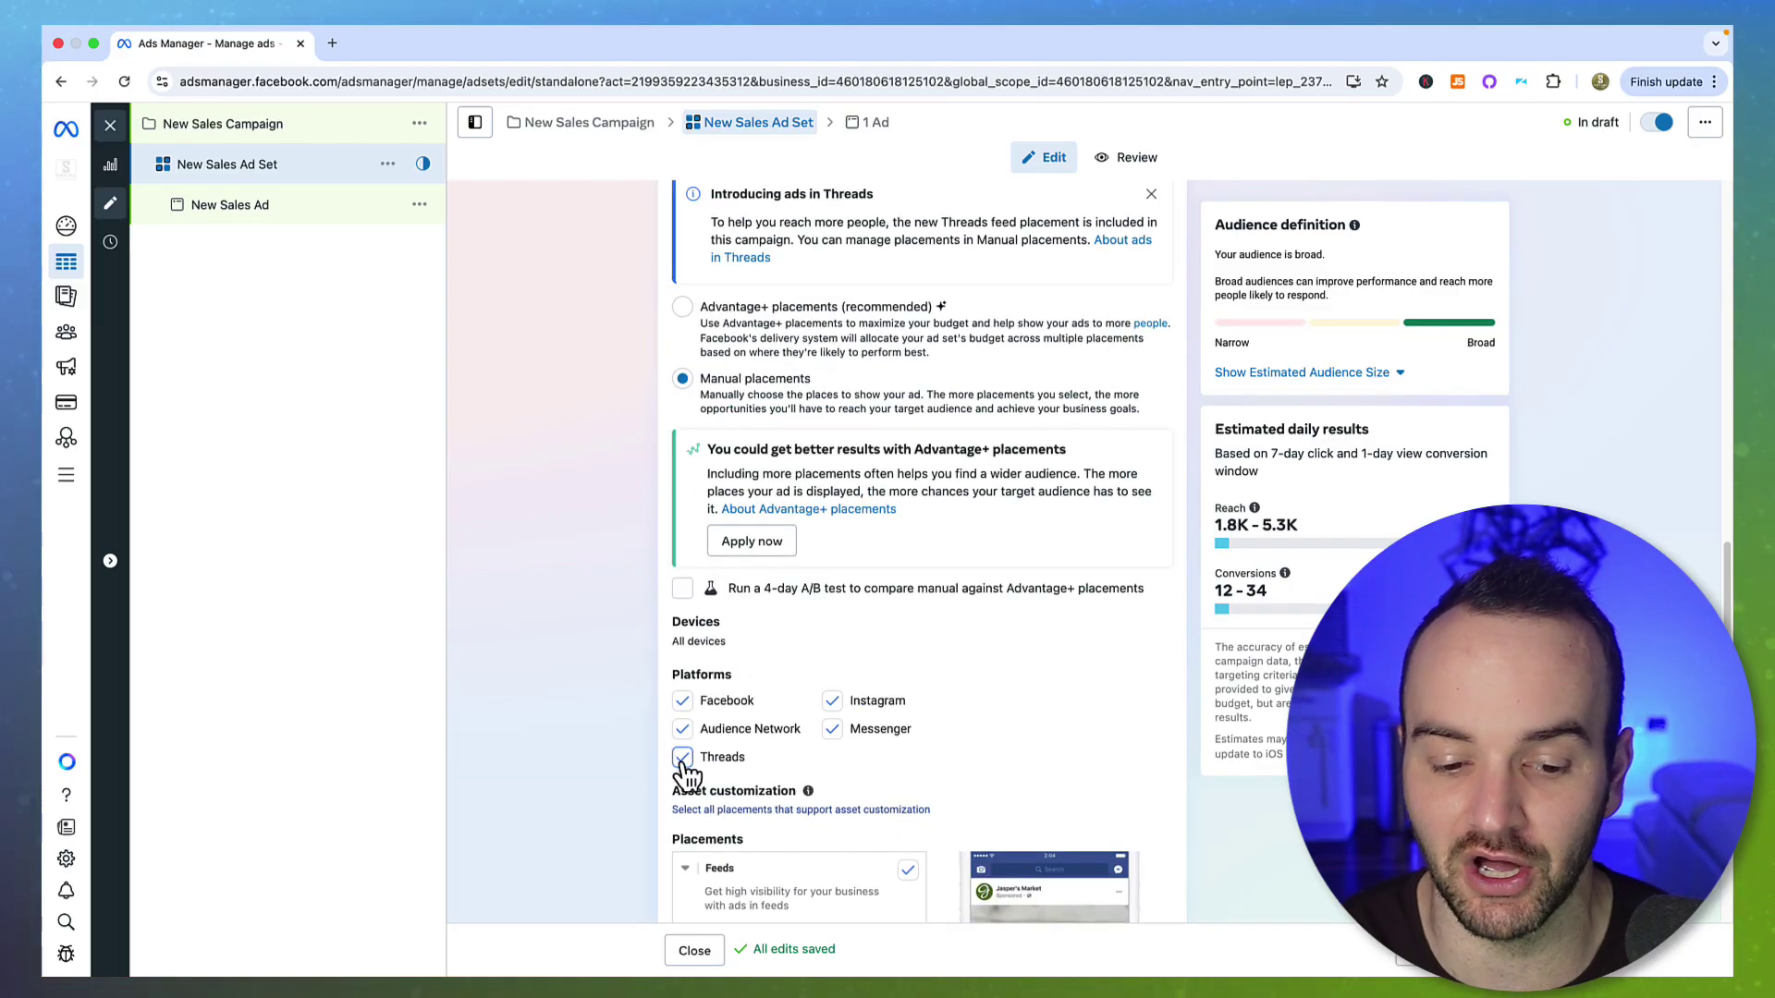
Reopen New Sales Ad, verify its Threads profile in Identity, and close the ad editor.
left_click(231, 209)
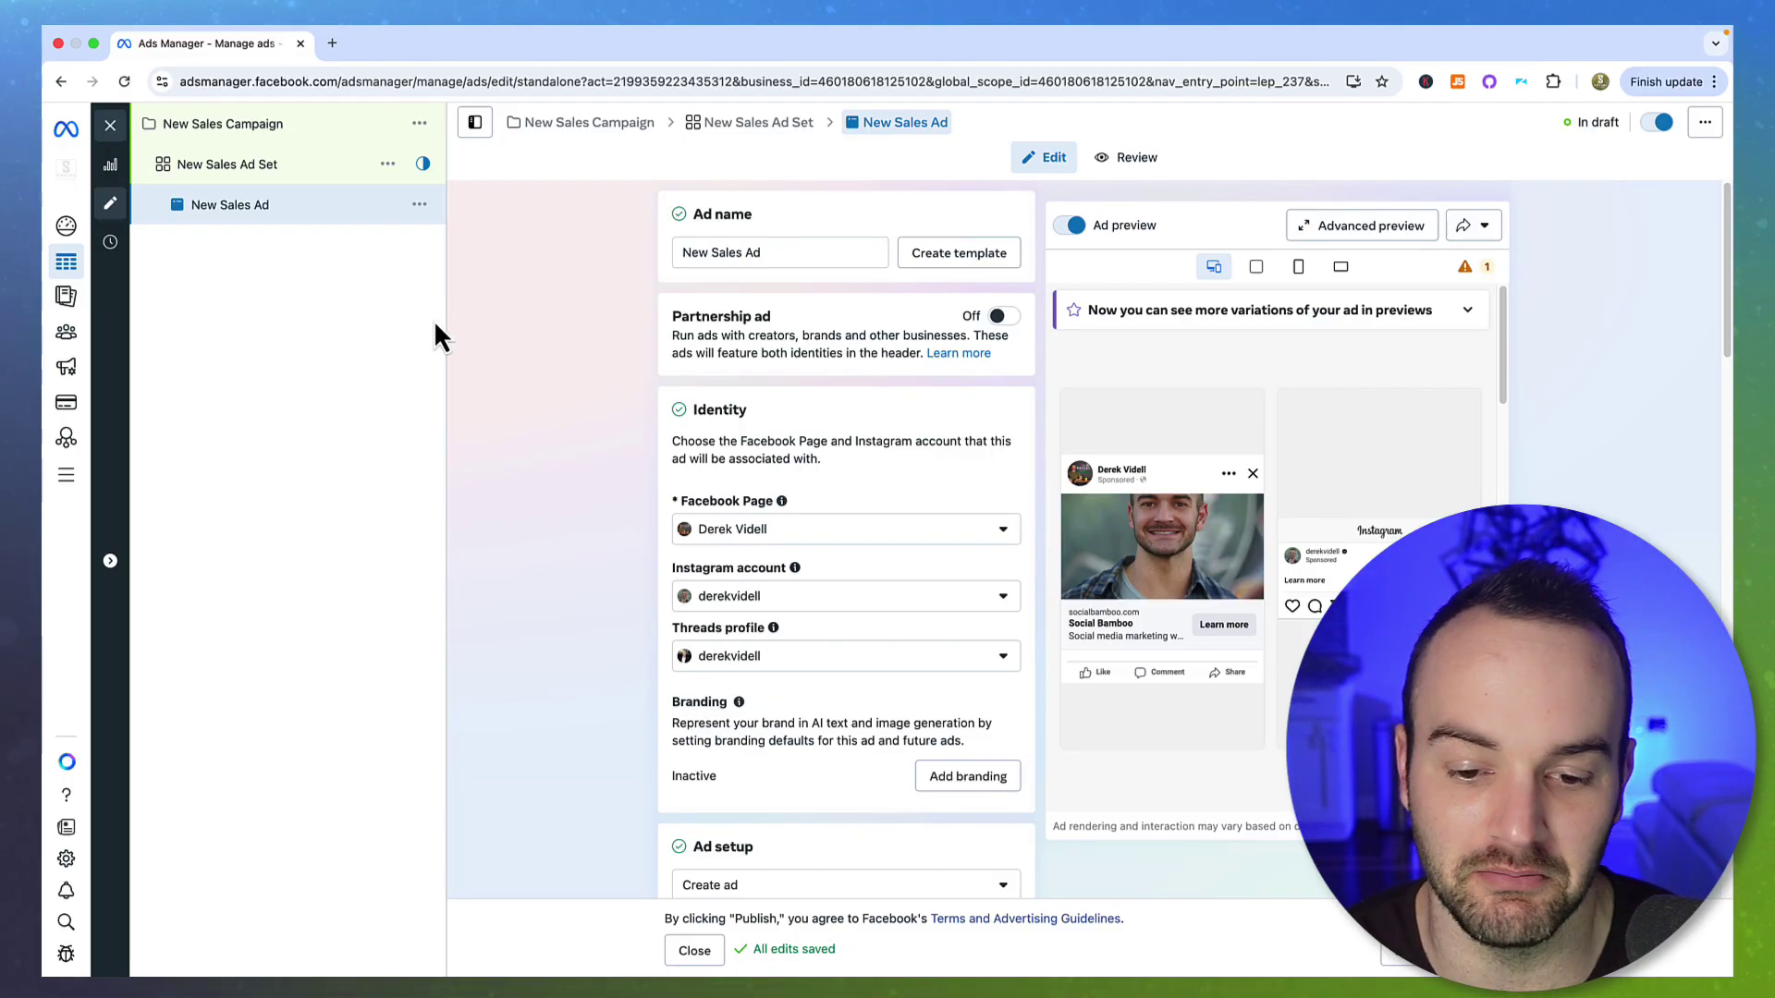
scroll(511, 349, "down", 3)
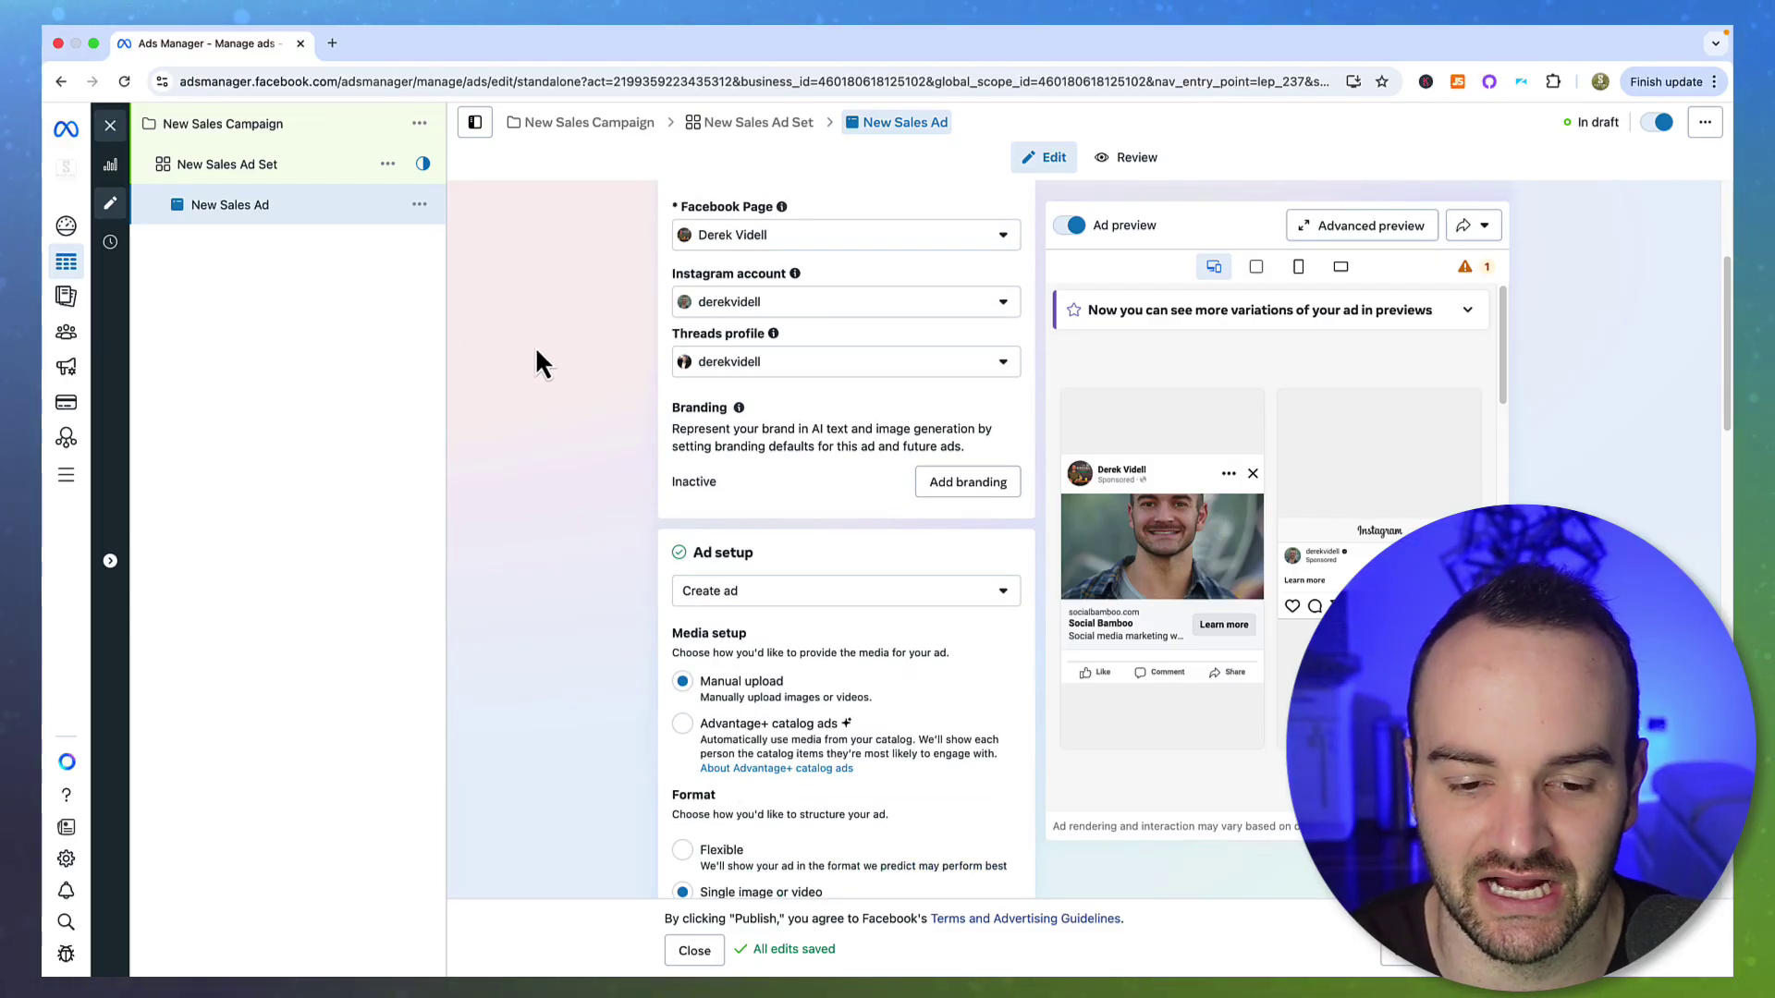
left_click(739, 370)
left_click(739, 368)
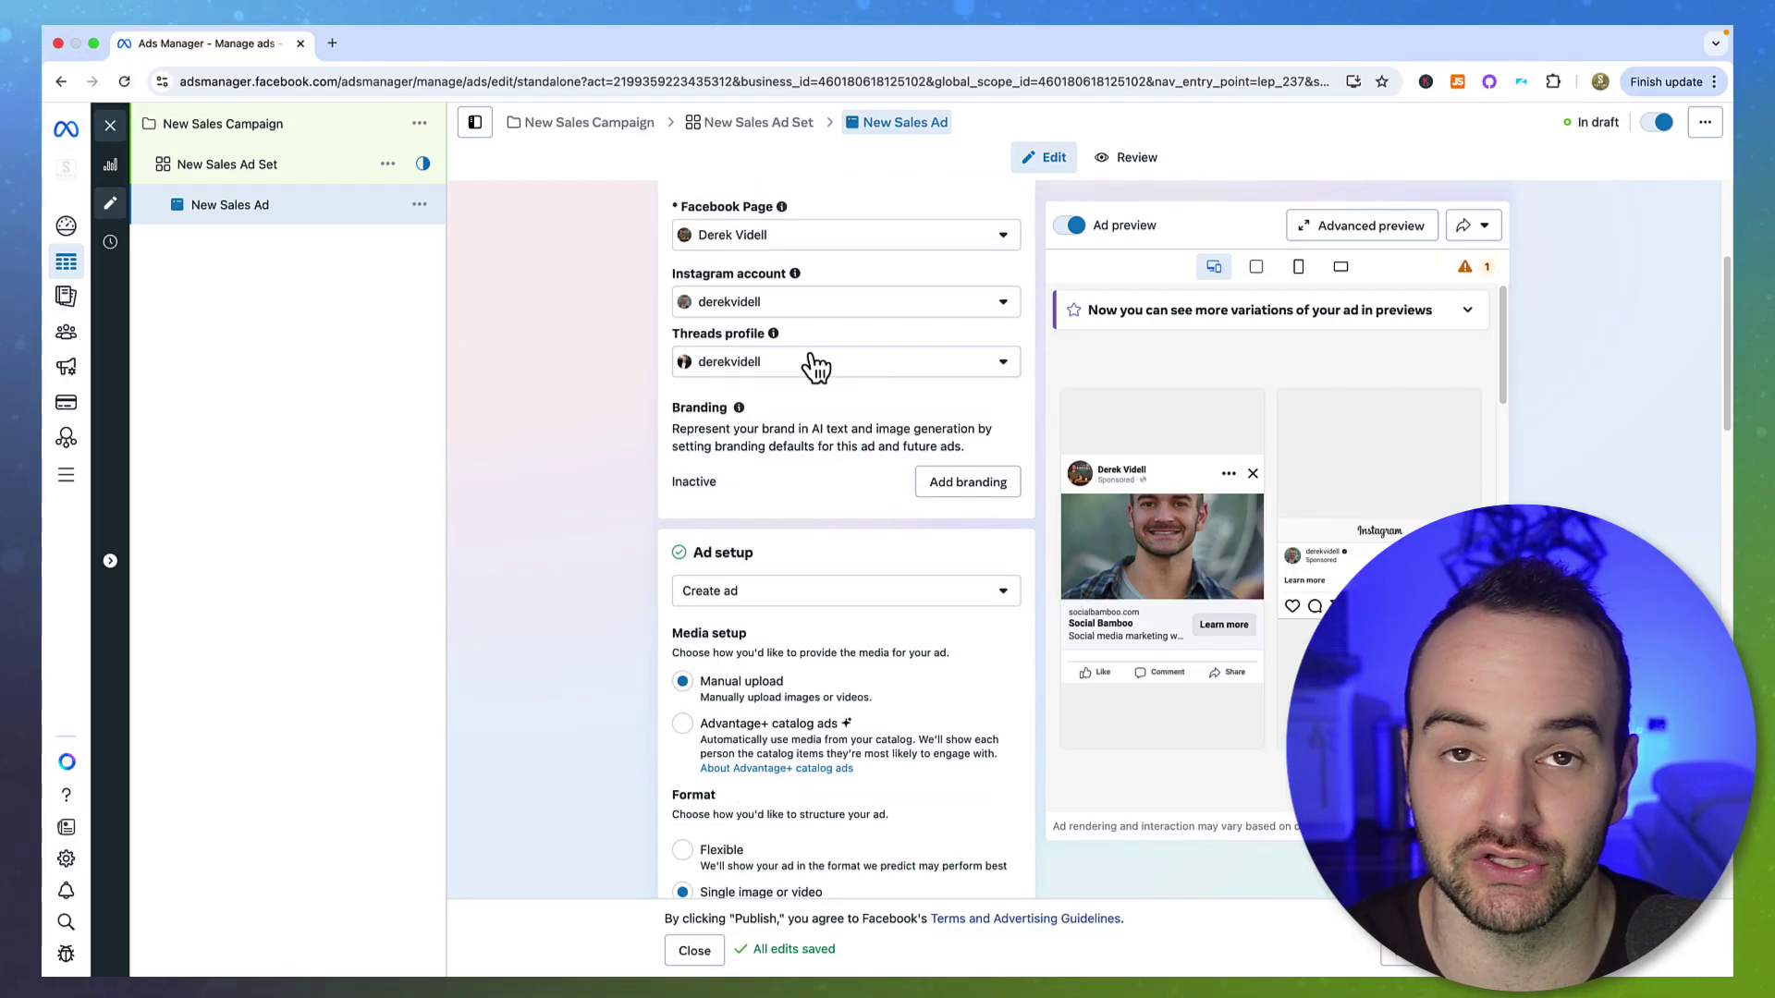
scroll(603, 430, "down", 1)
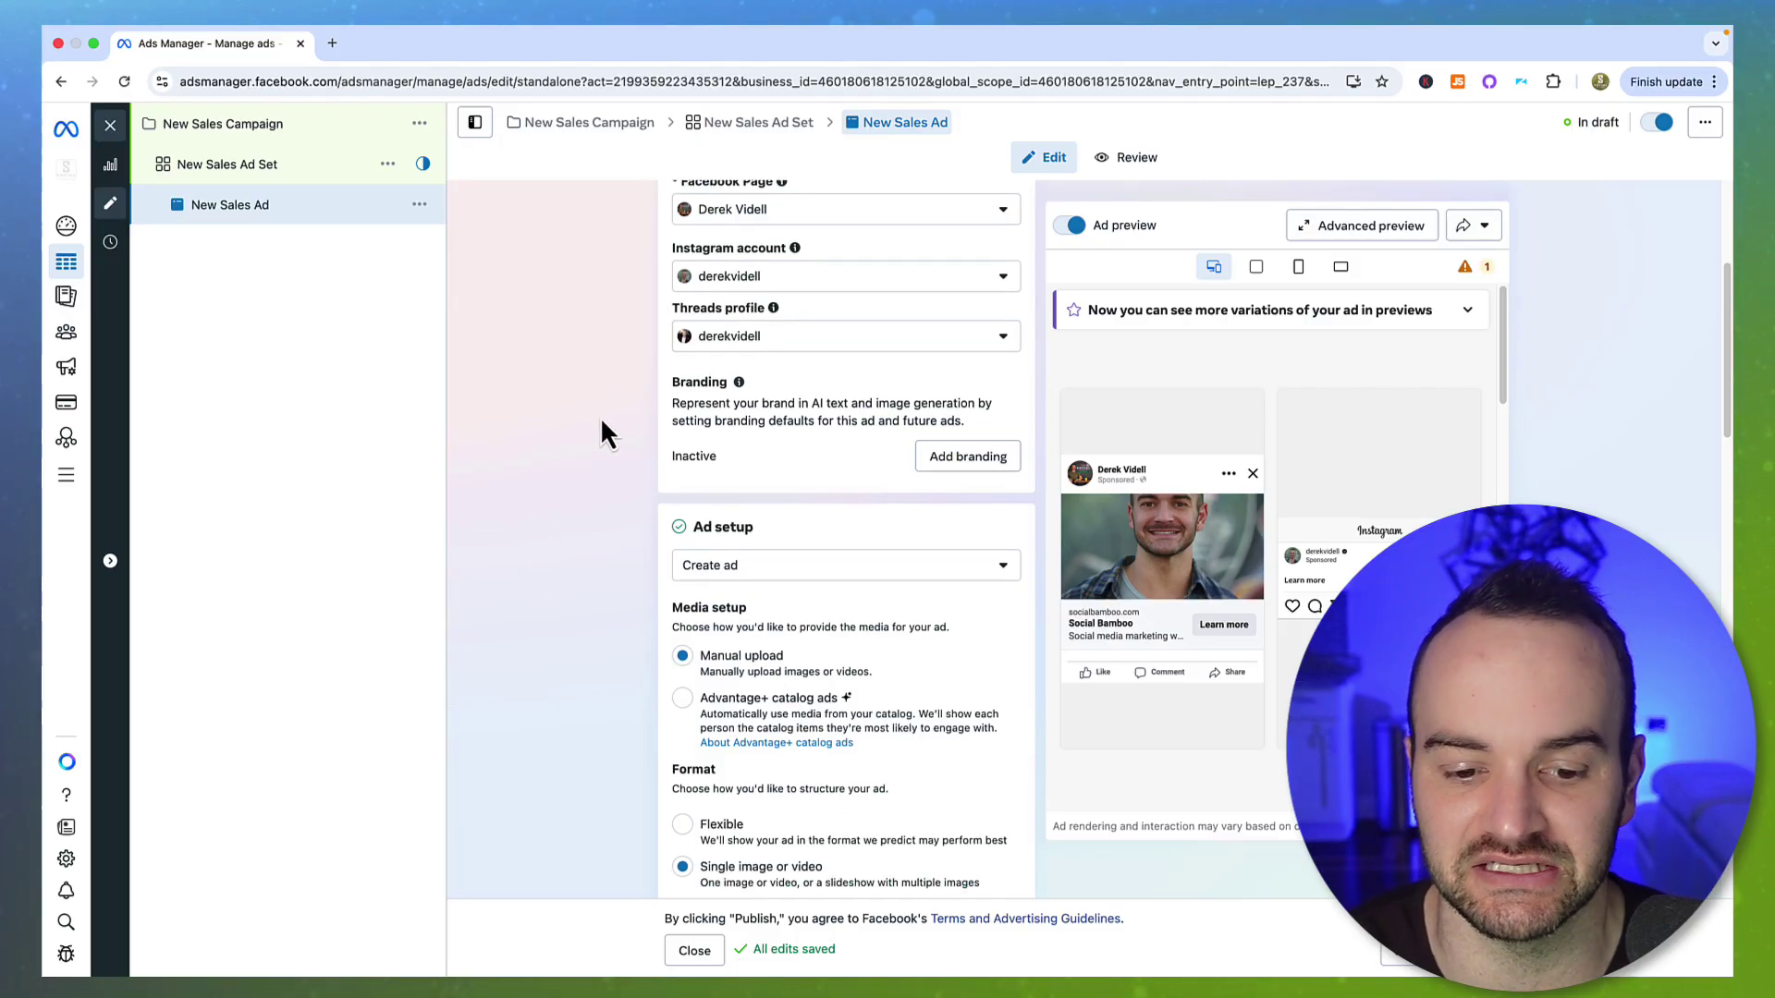
scroll(602, 421, "up", 2)
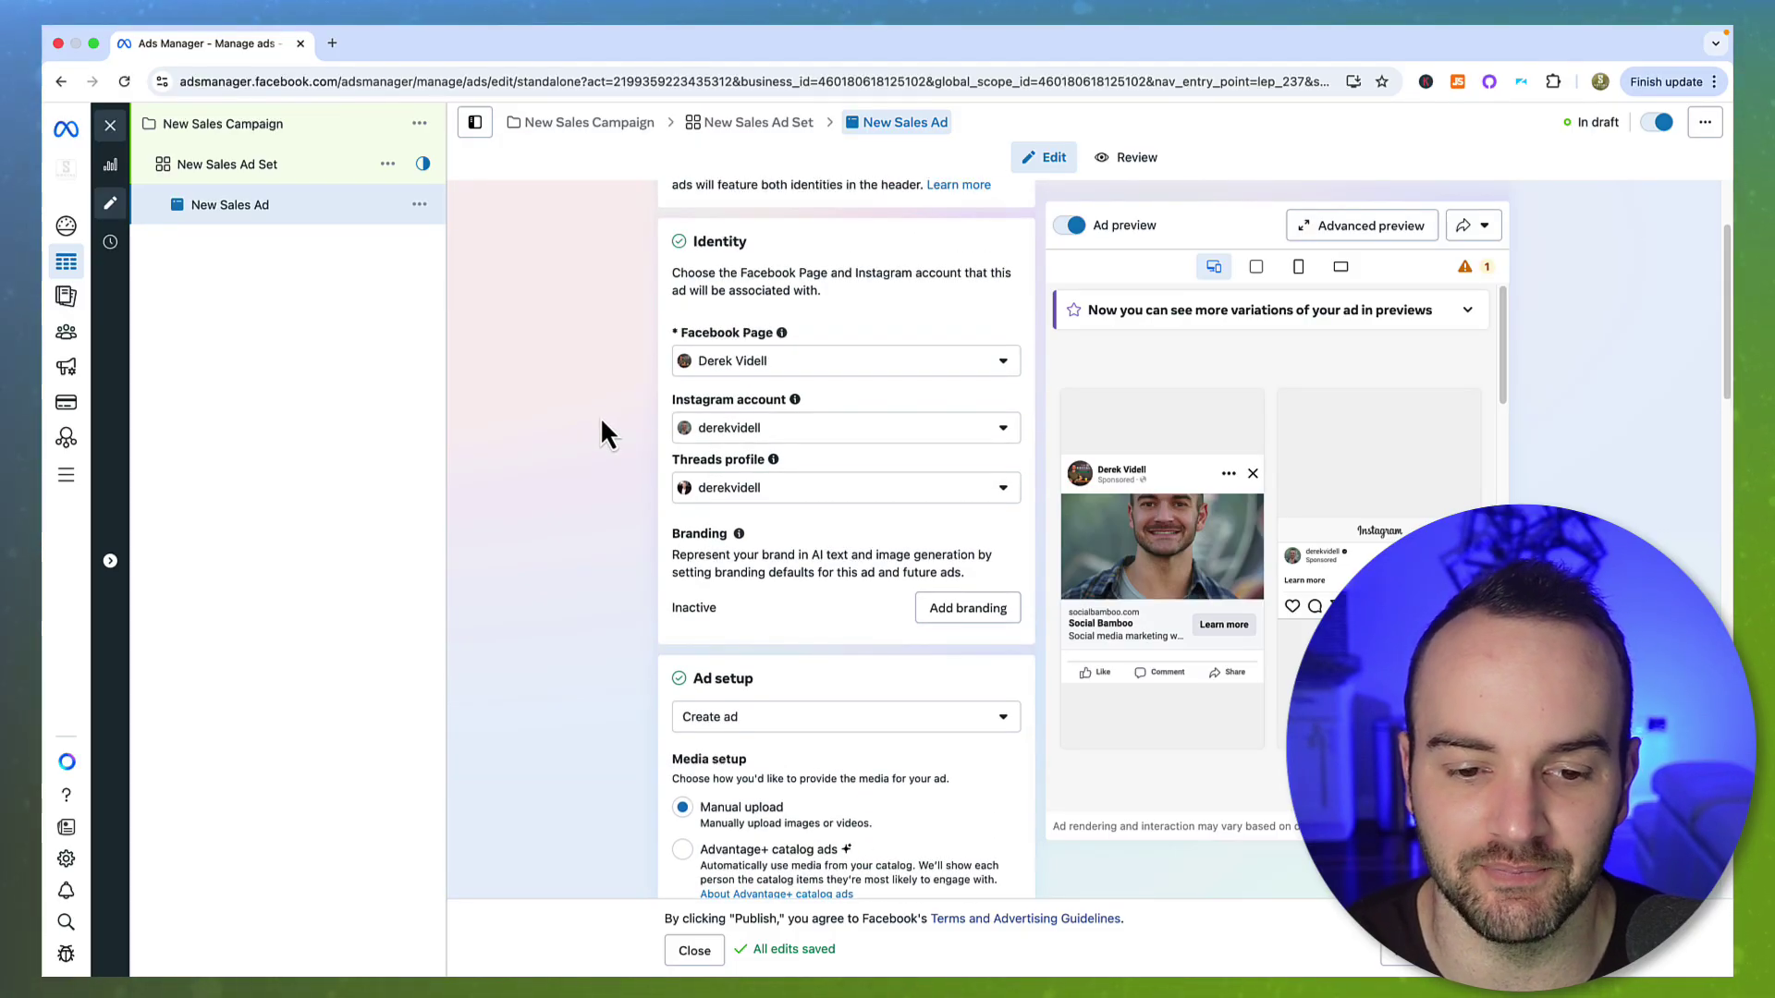
left_click(119, 120)
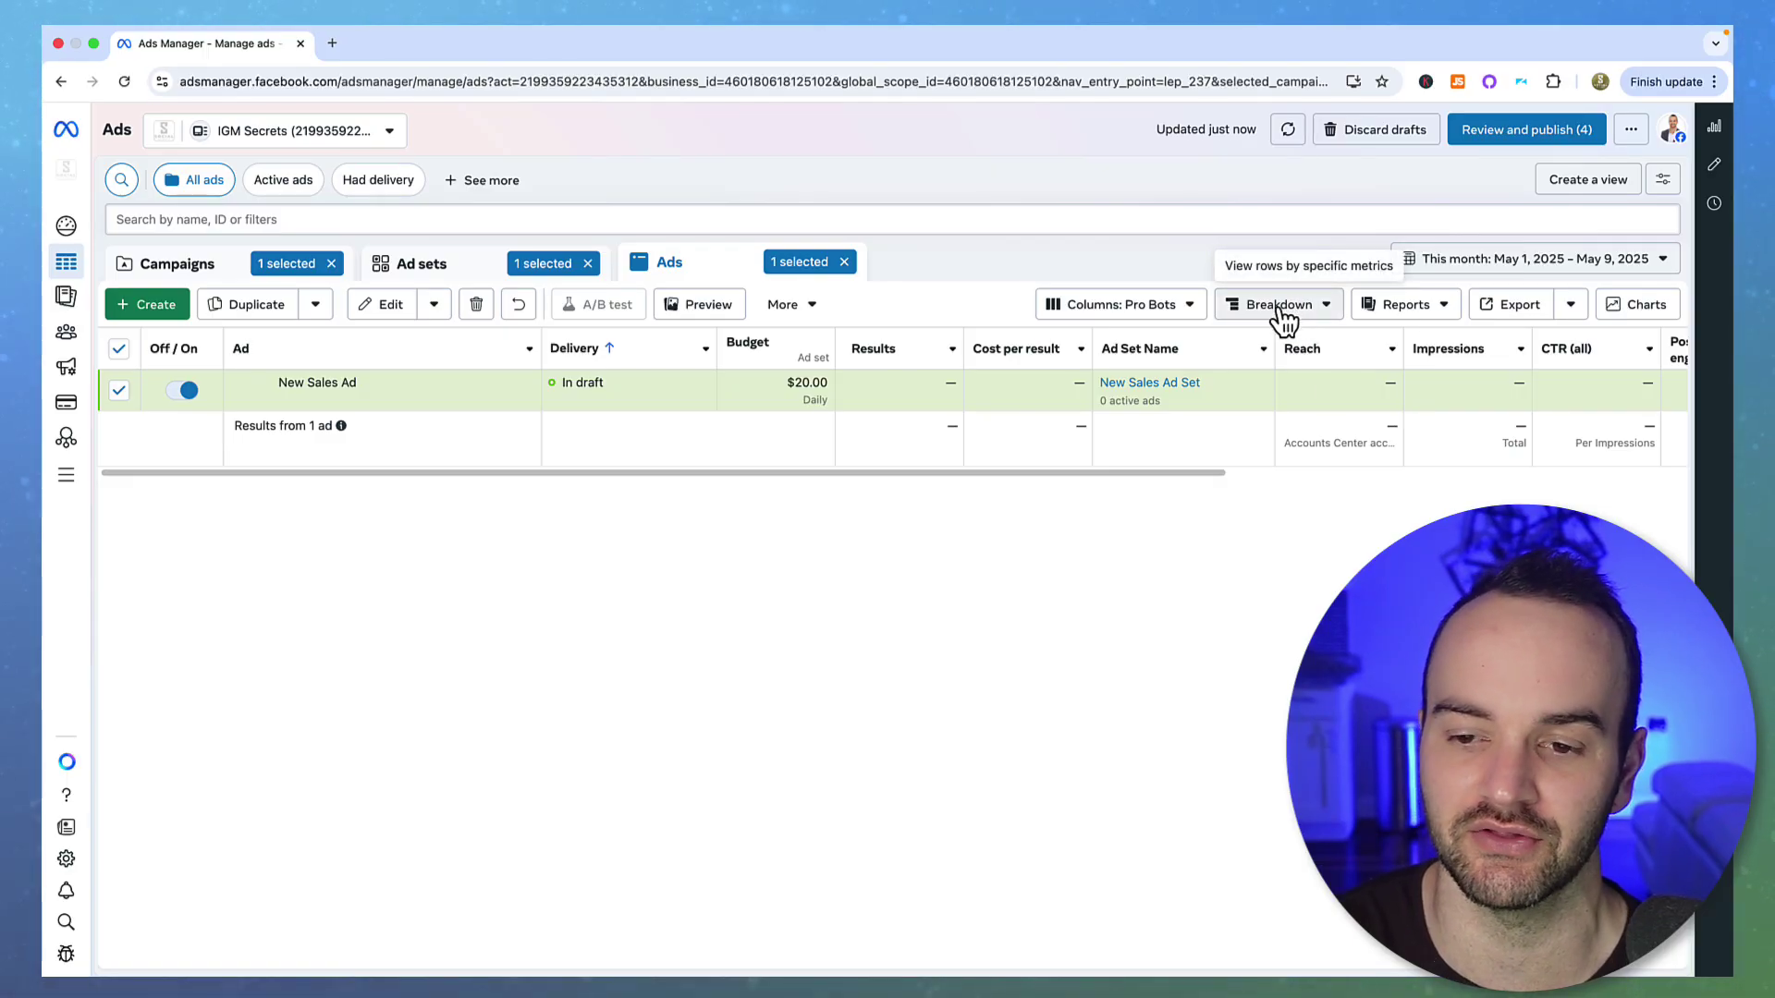
Apply a Platform breakdown to the ads table.
left_click(1282, 311)
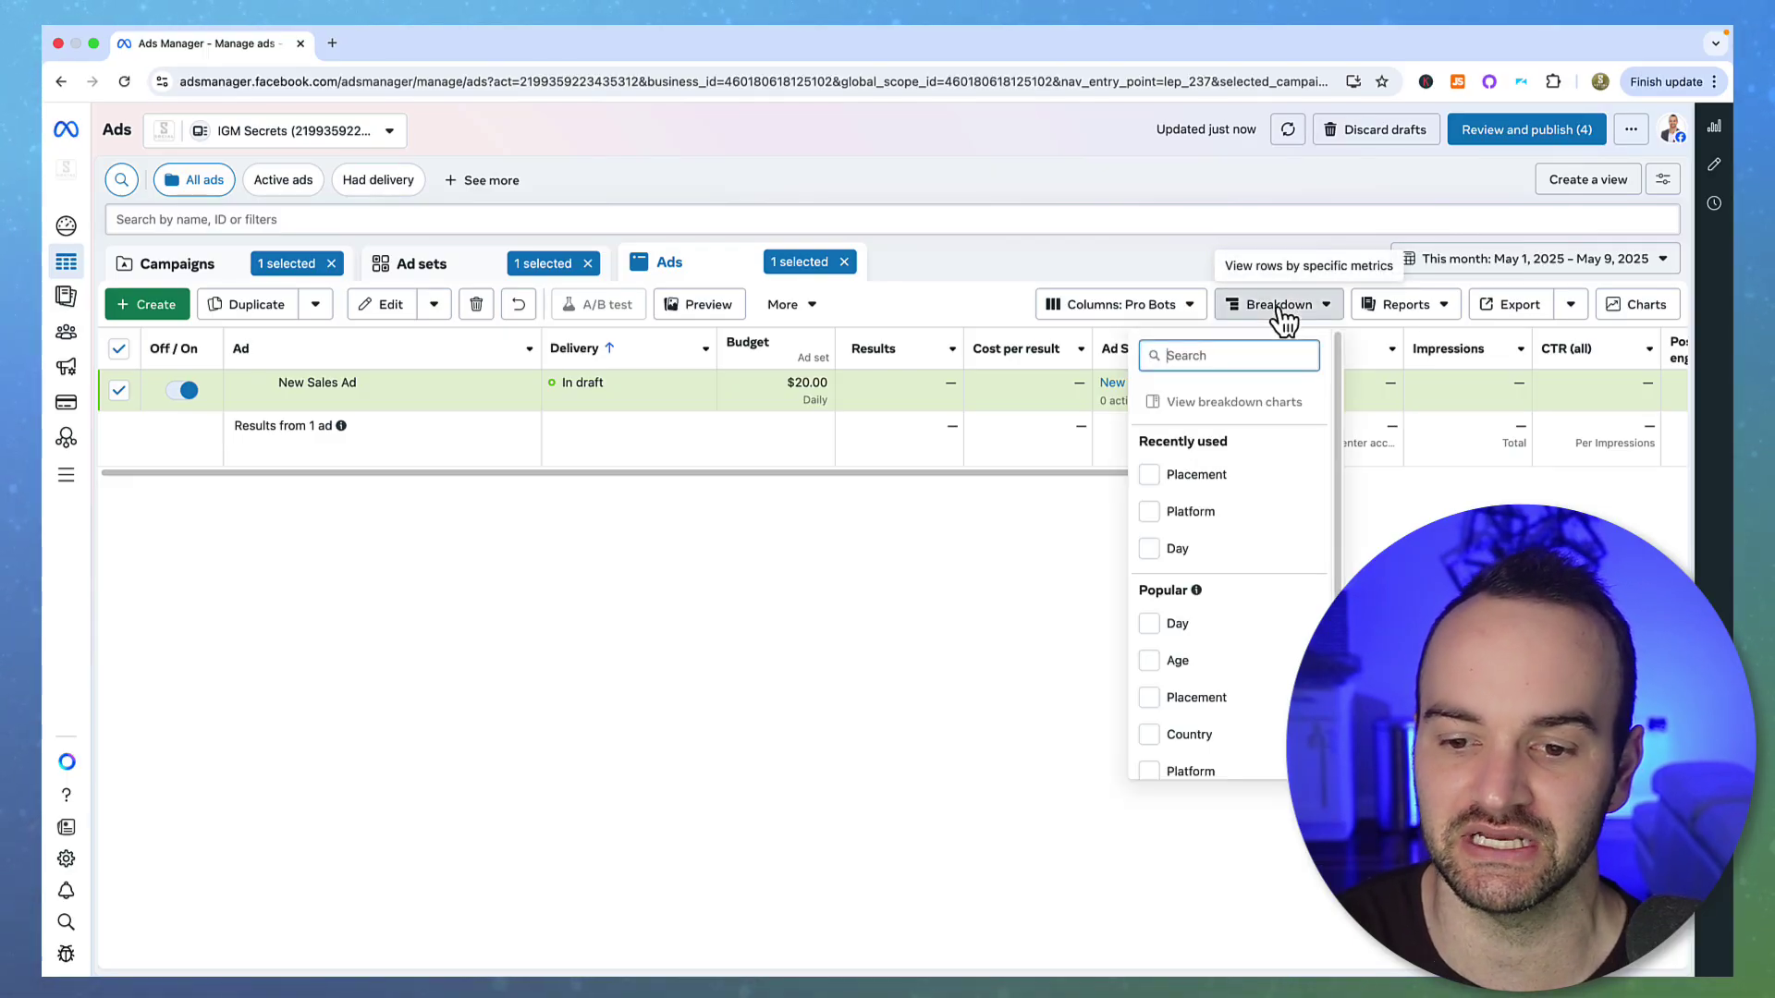
left_click(1151, 514)
left_click(720, 560)
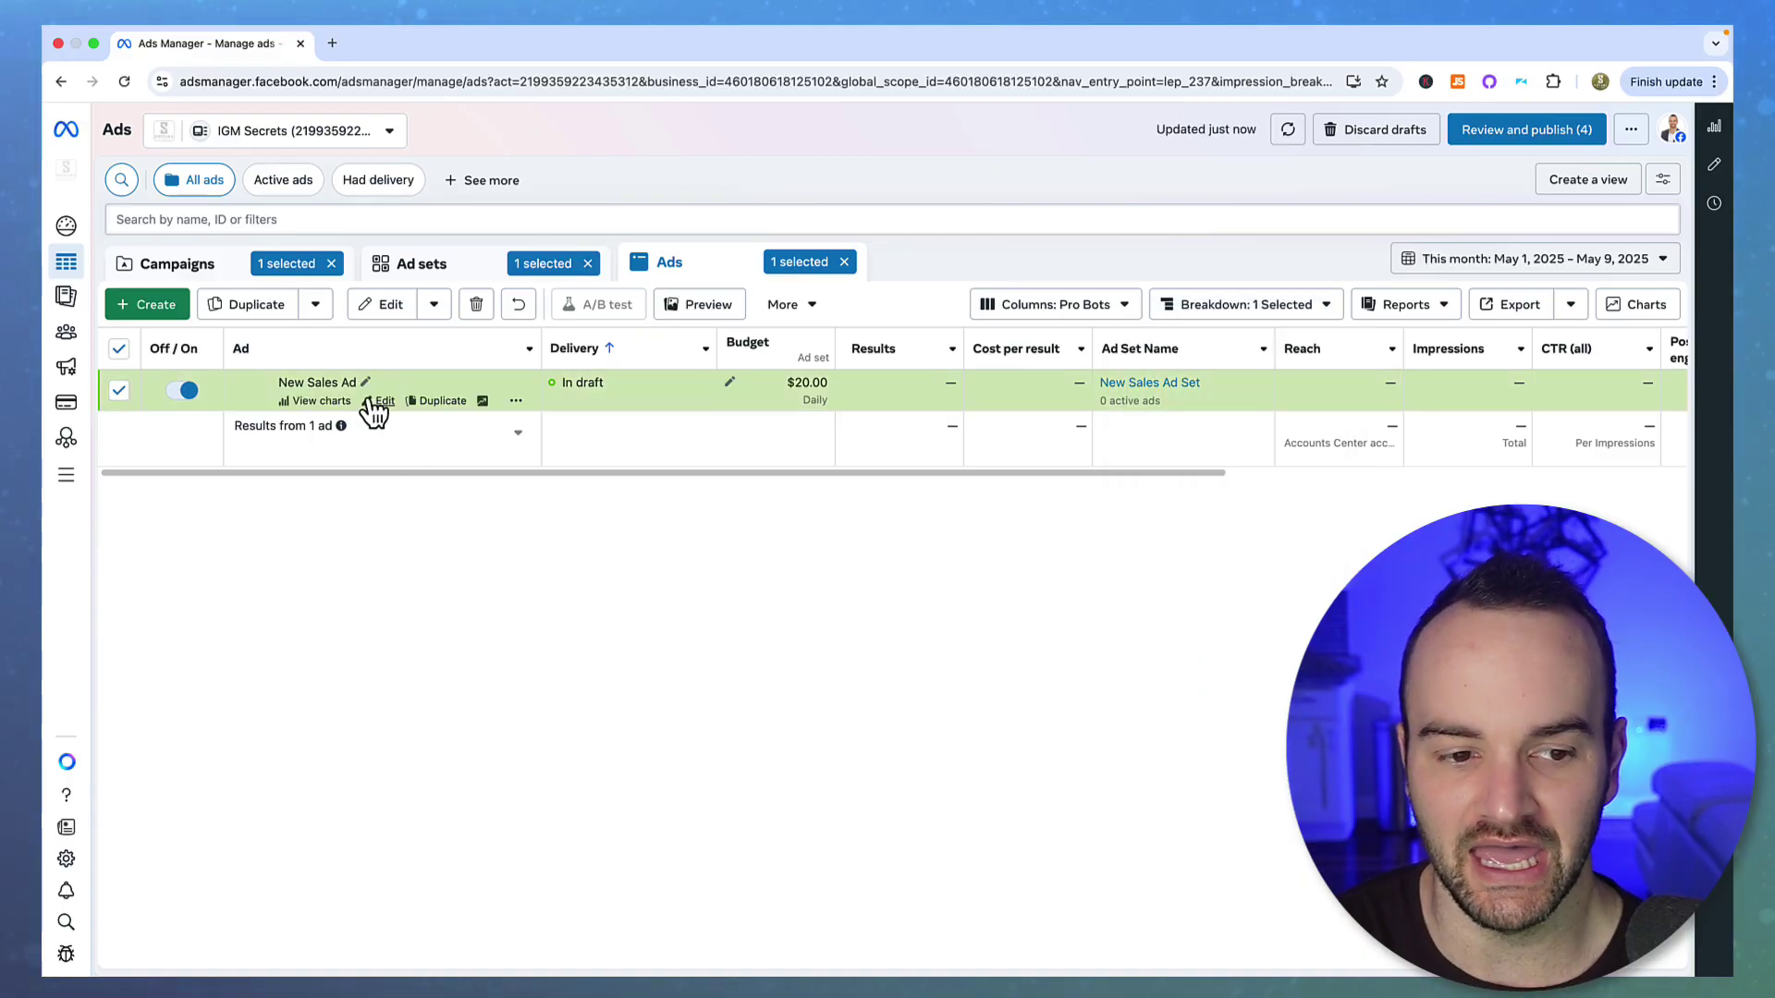
Show the 14 Day Trial - Sales campaign's ads with per-platform totals over the Maximum date range.
left_click(266, 279)
left_click(118, 392)
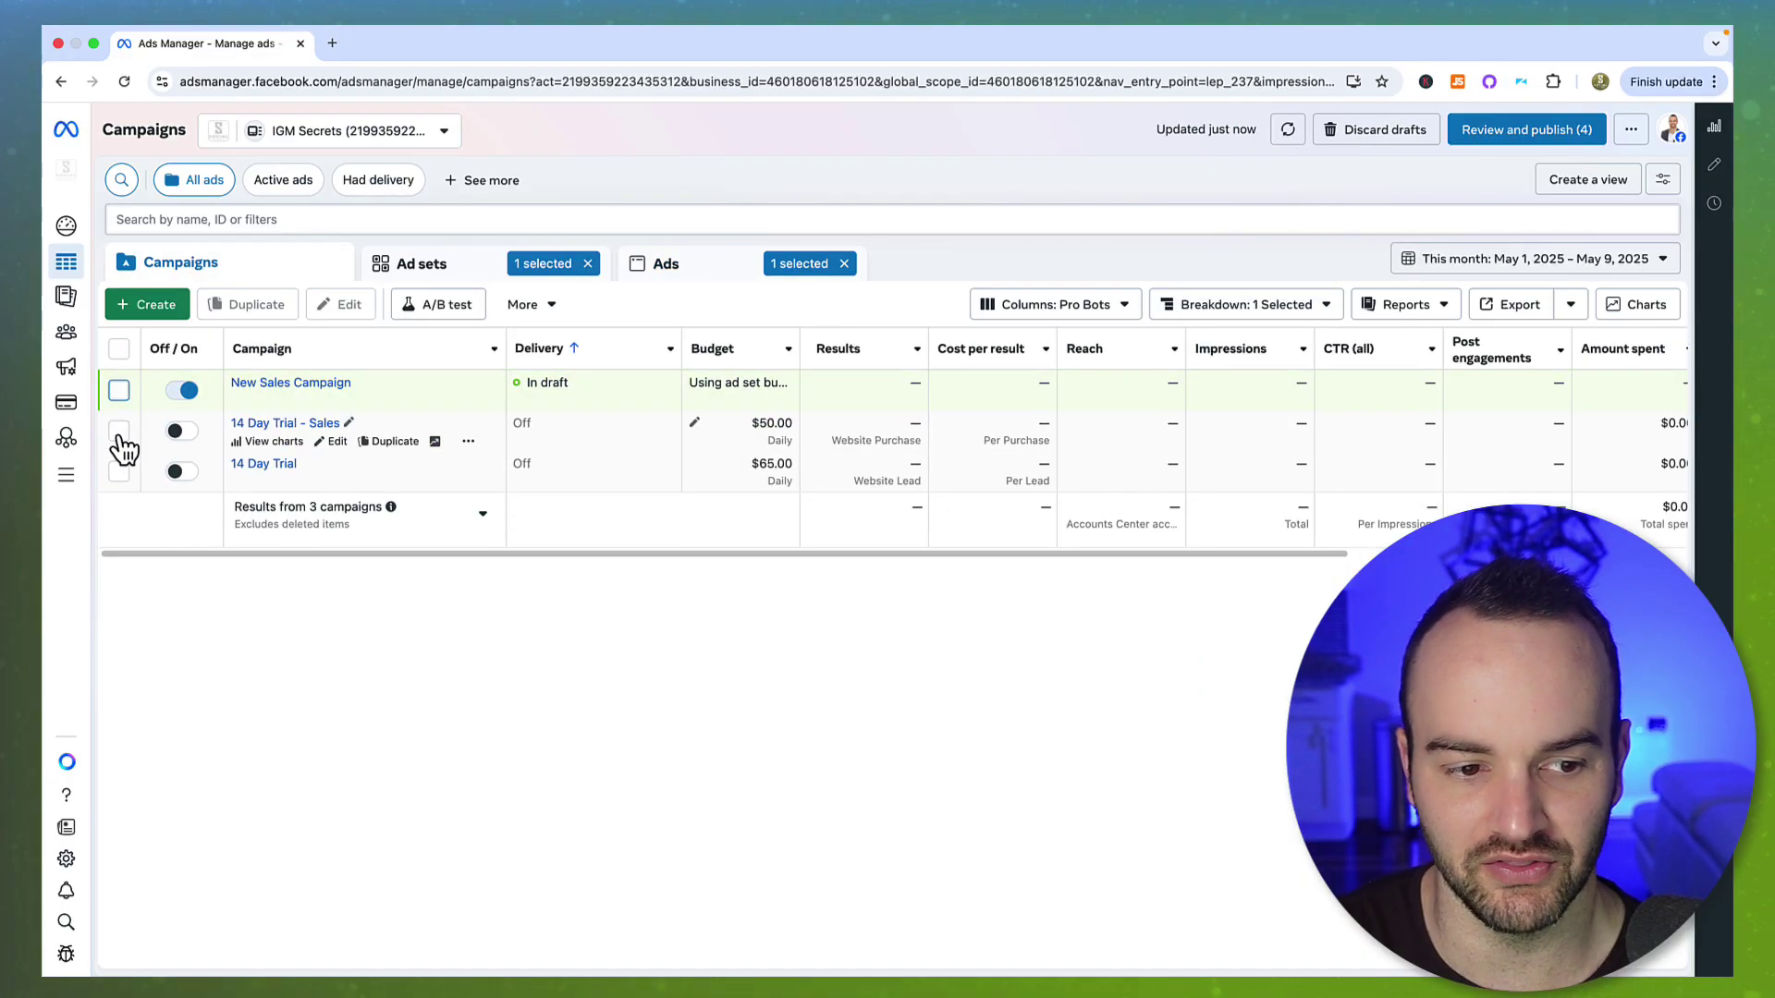
left_click(118, 431)
left_click(693, 266)
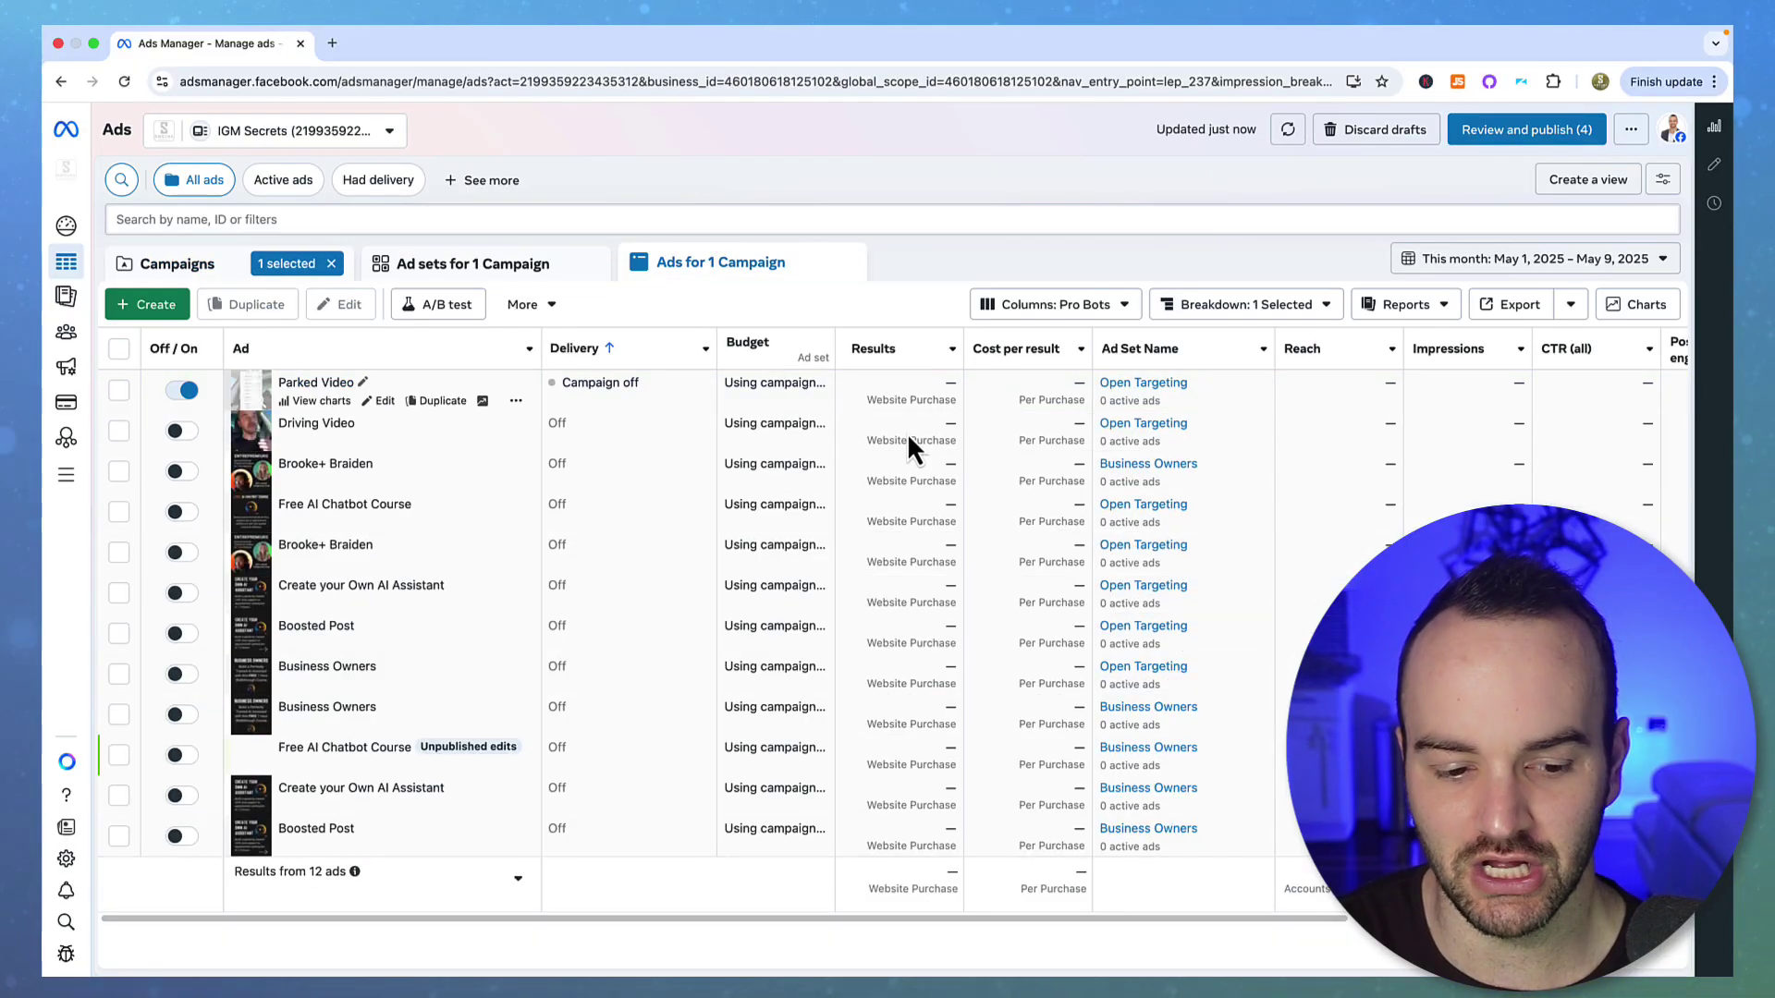
left_click(517, 877)
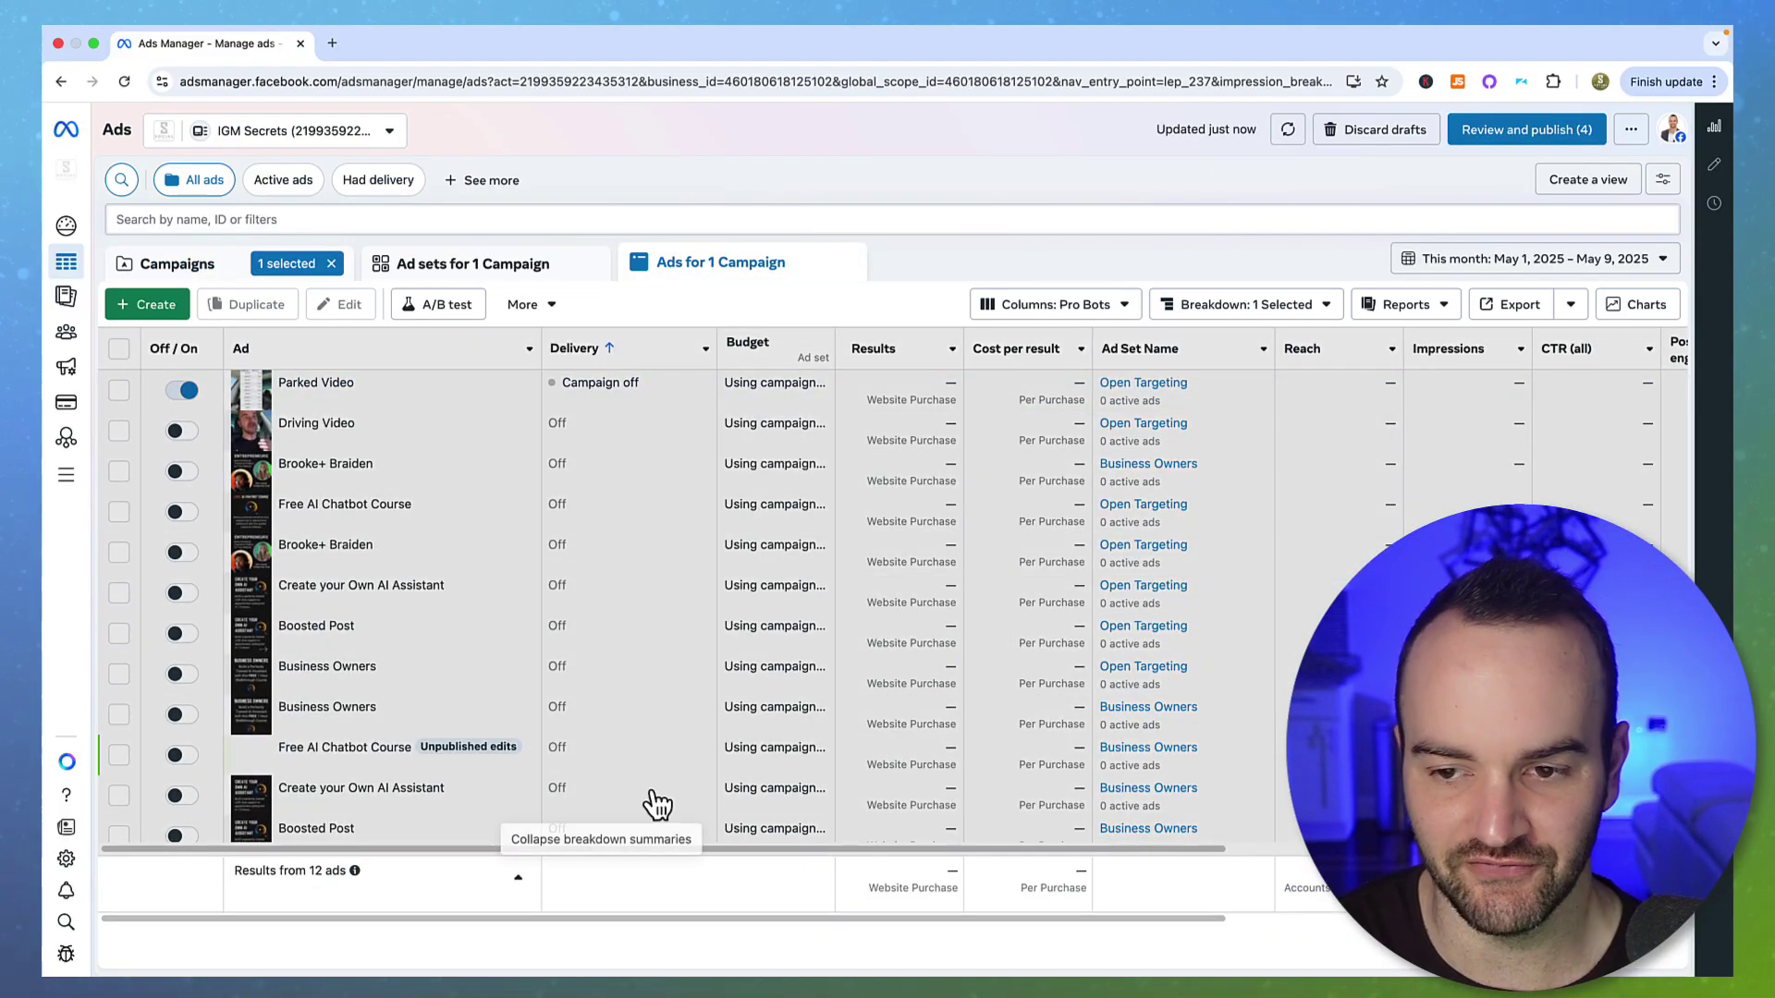
left_click(1434, 270)
left_click(1197, 612)
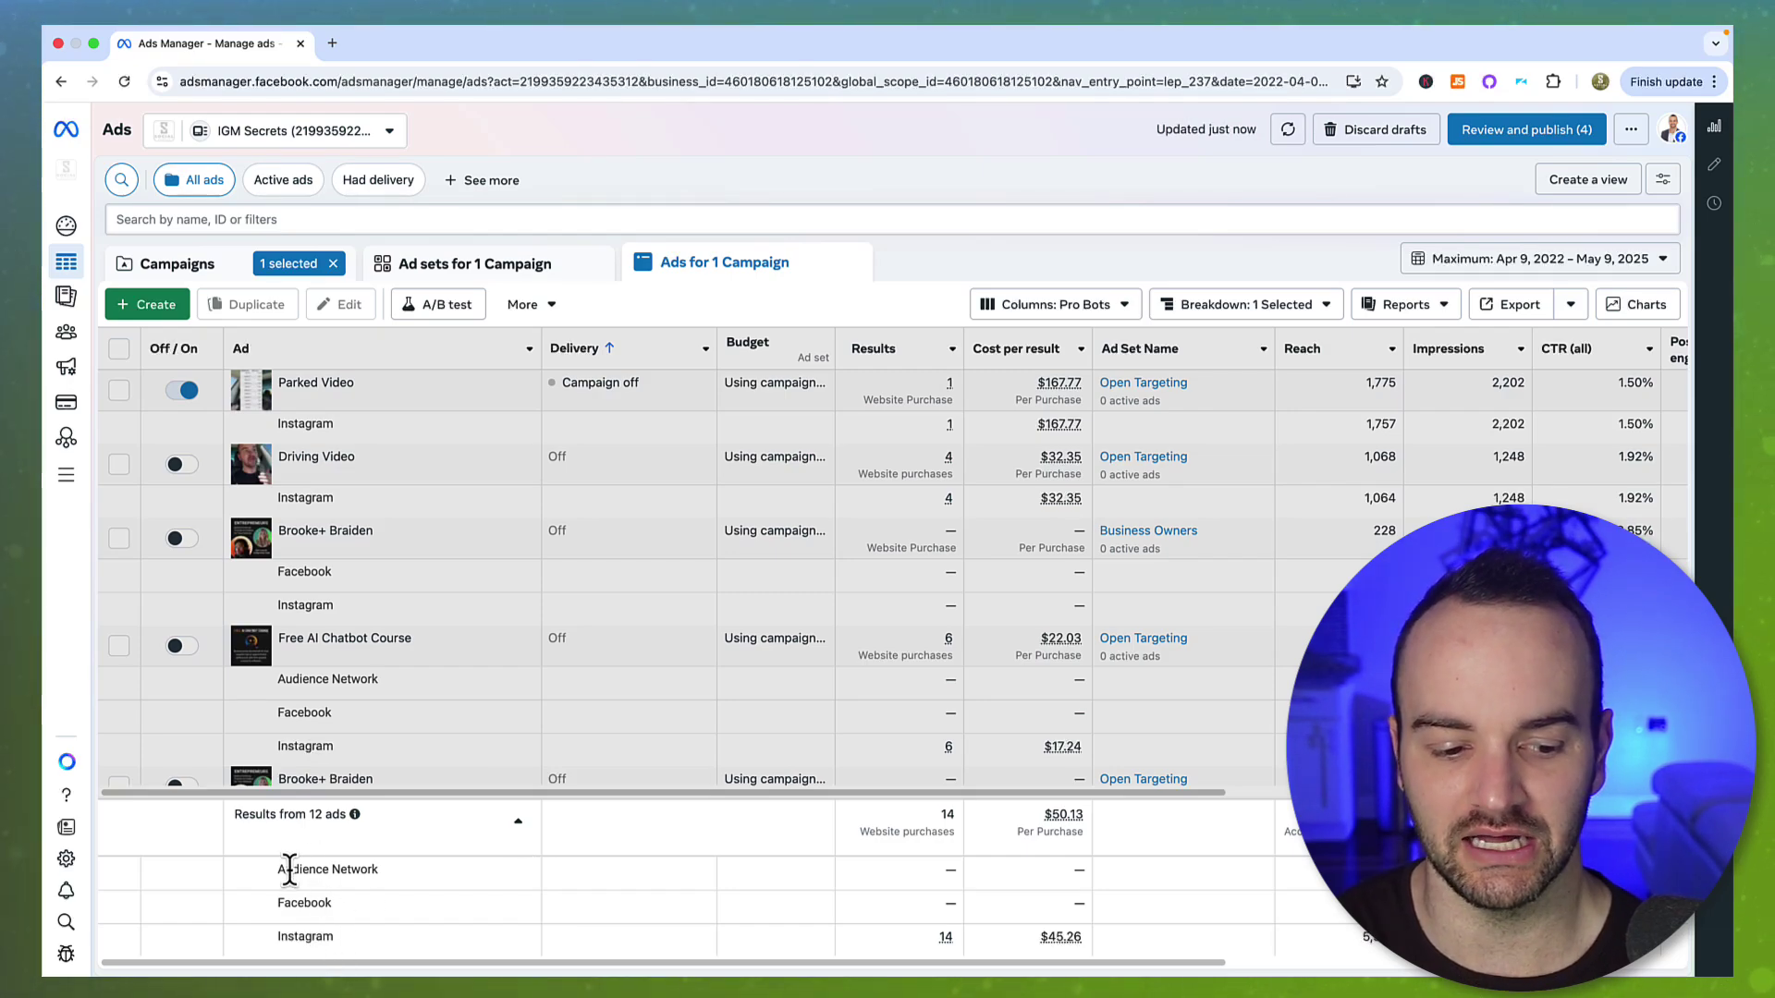
Select the Driving Video ad and compare per-platform results, reach and spend: $50.13 per purchase overall, $45.26 on Instagram.
left_click_drag(305, 869, 400, 959)
left_click(335, 966)
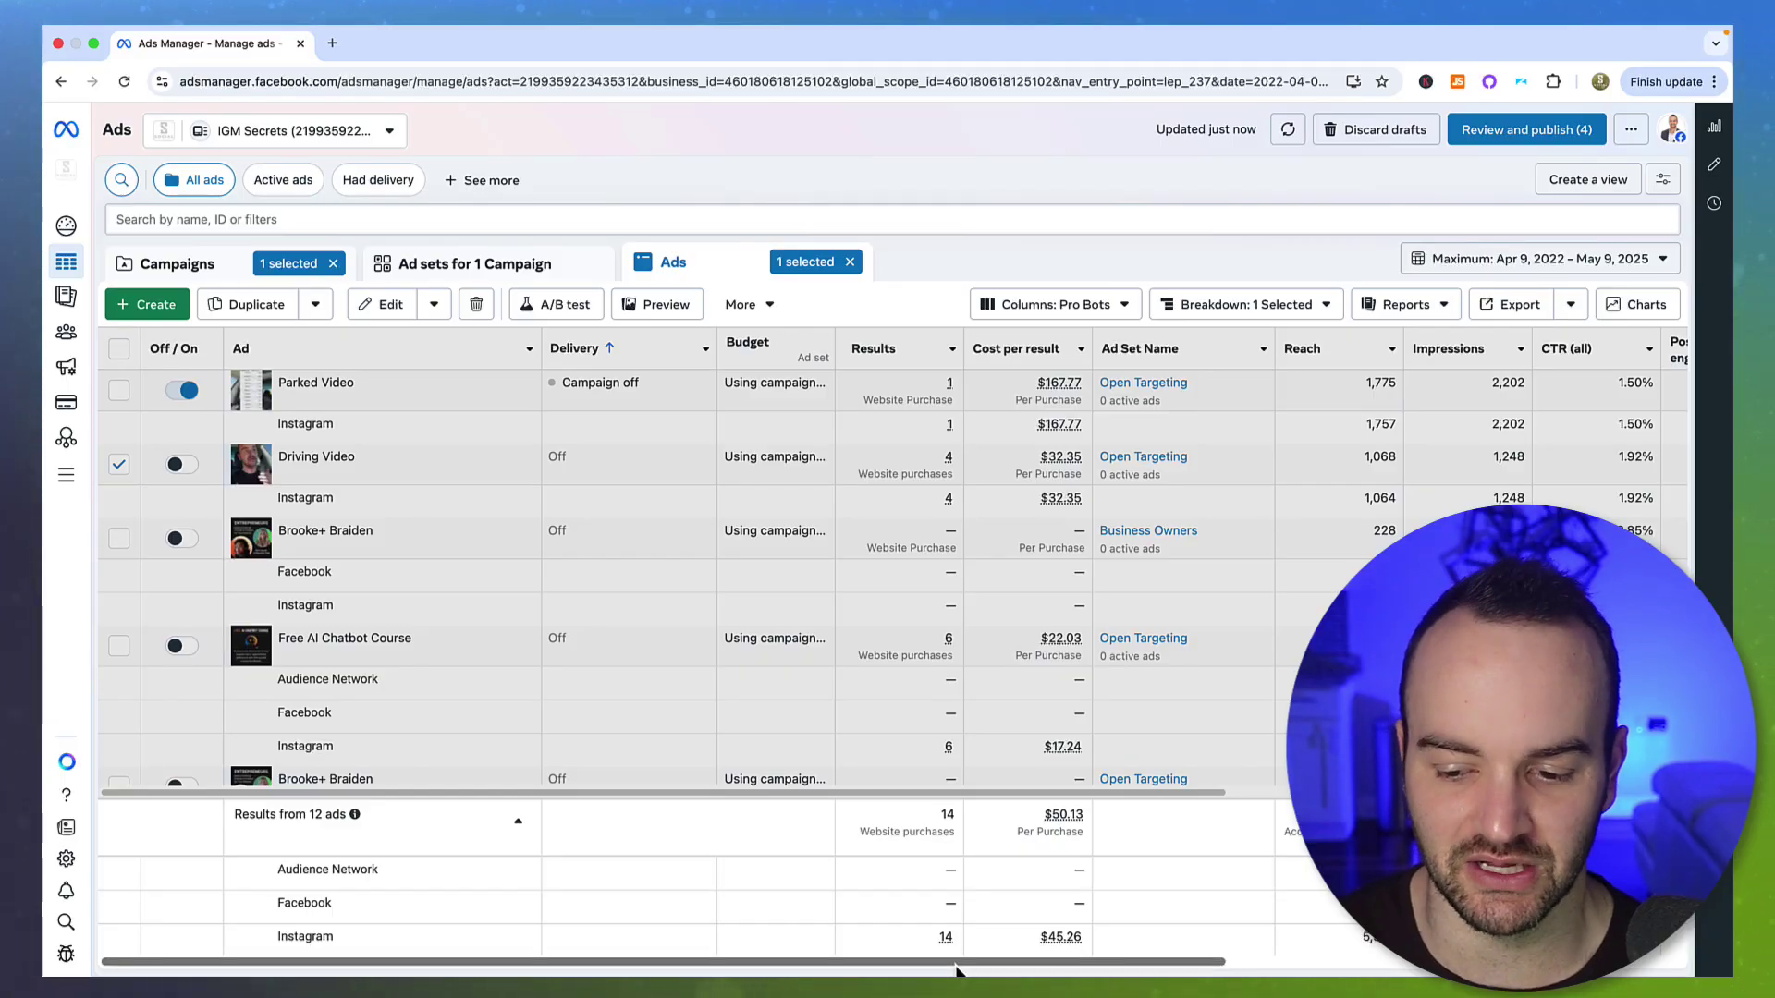
left_click_drag(957, 969, 1045, 966)
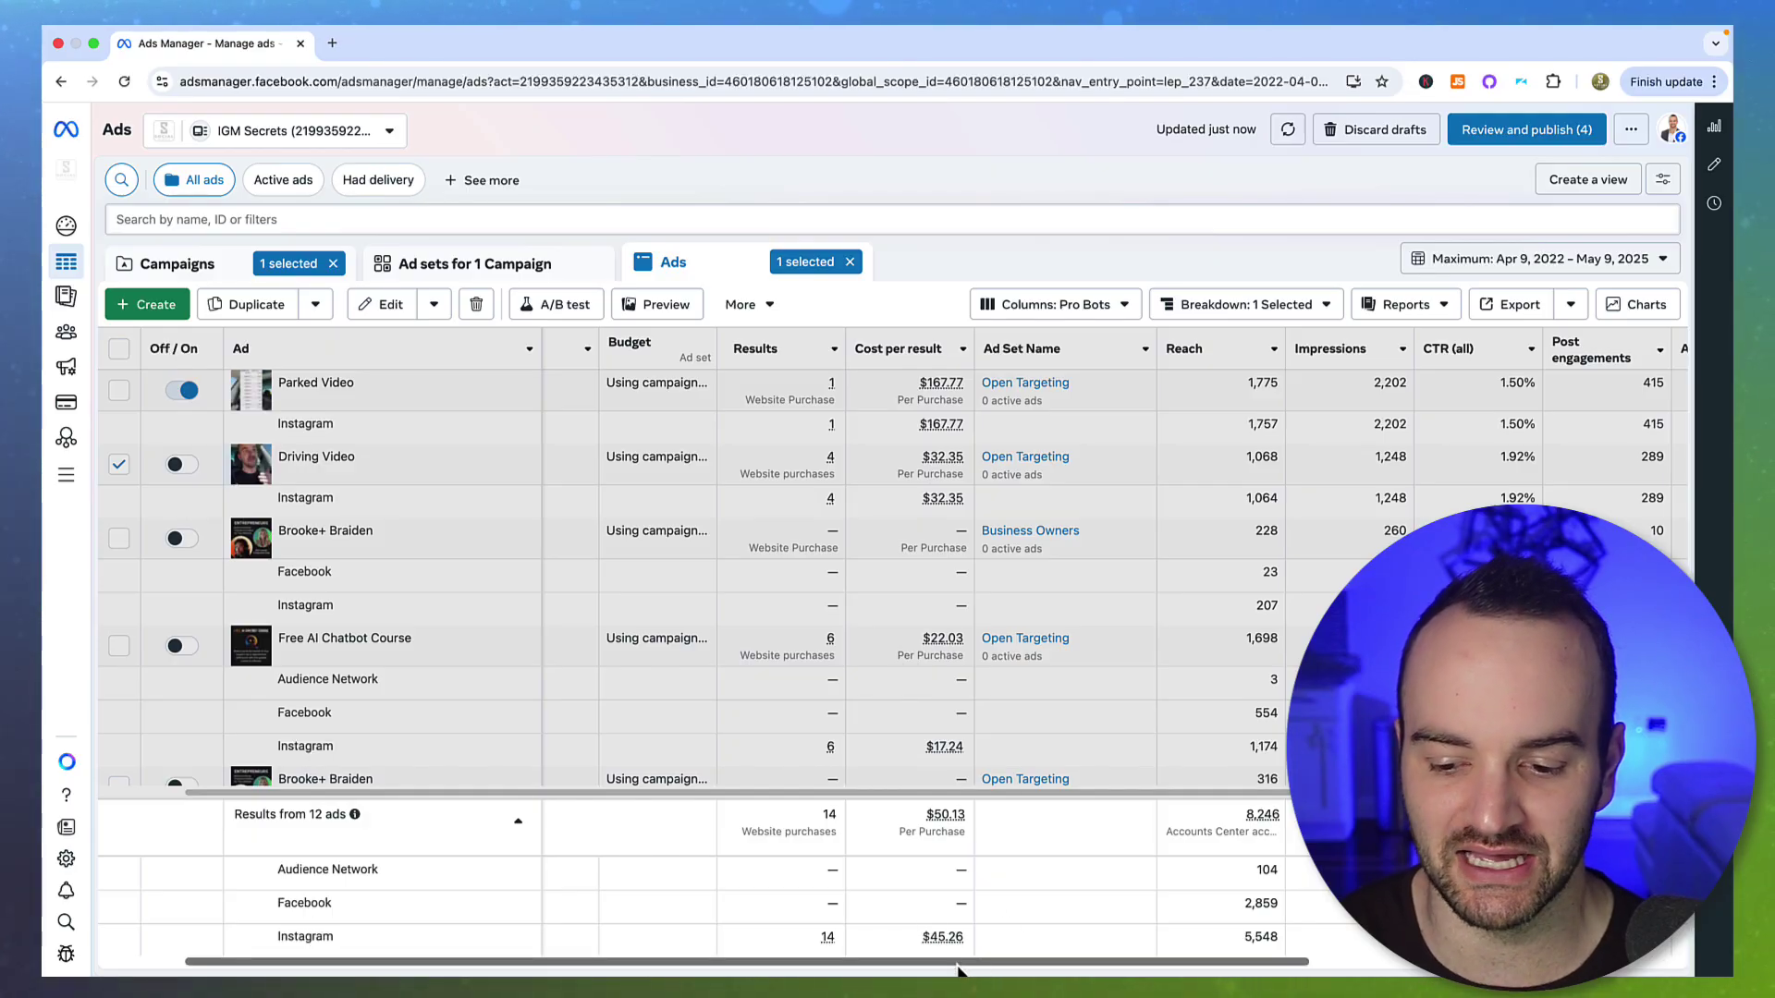
left_click_drag(958, 970, 1331, 970)
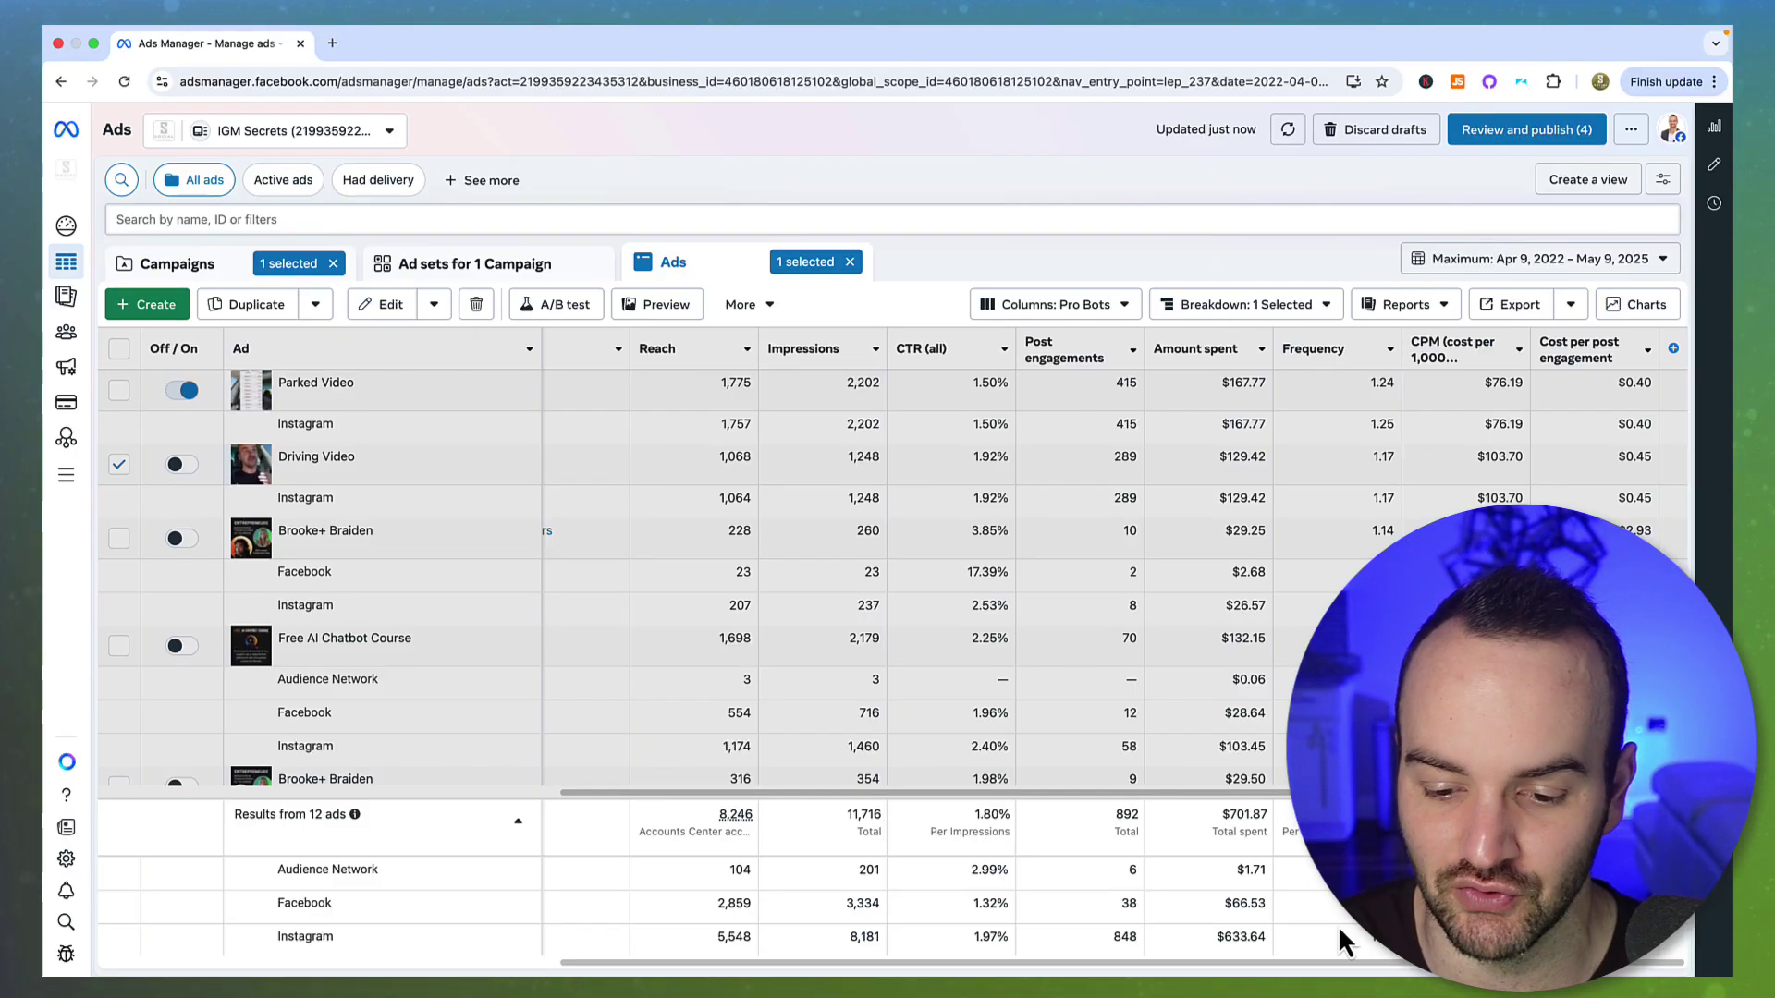
left_click_drag(1188, 965, 945, 967)
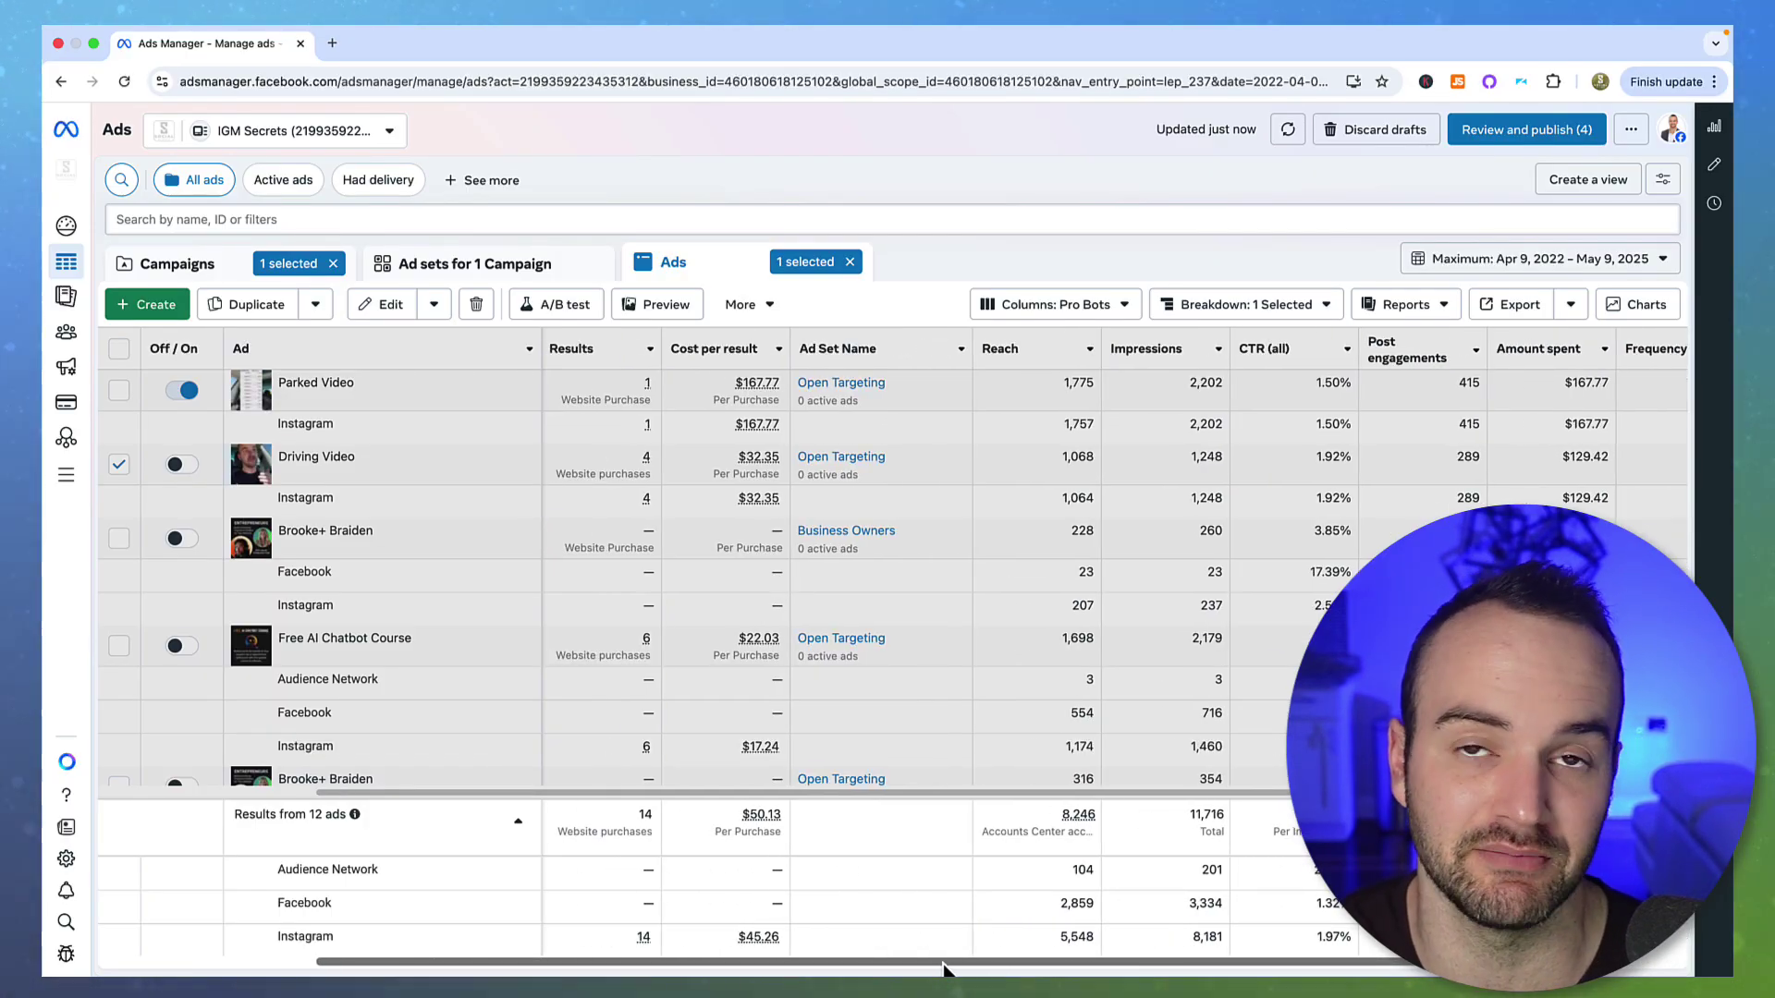
left_click_drag(945, 968, 816, 968)
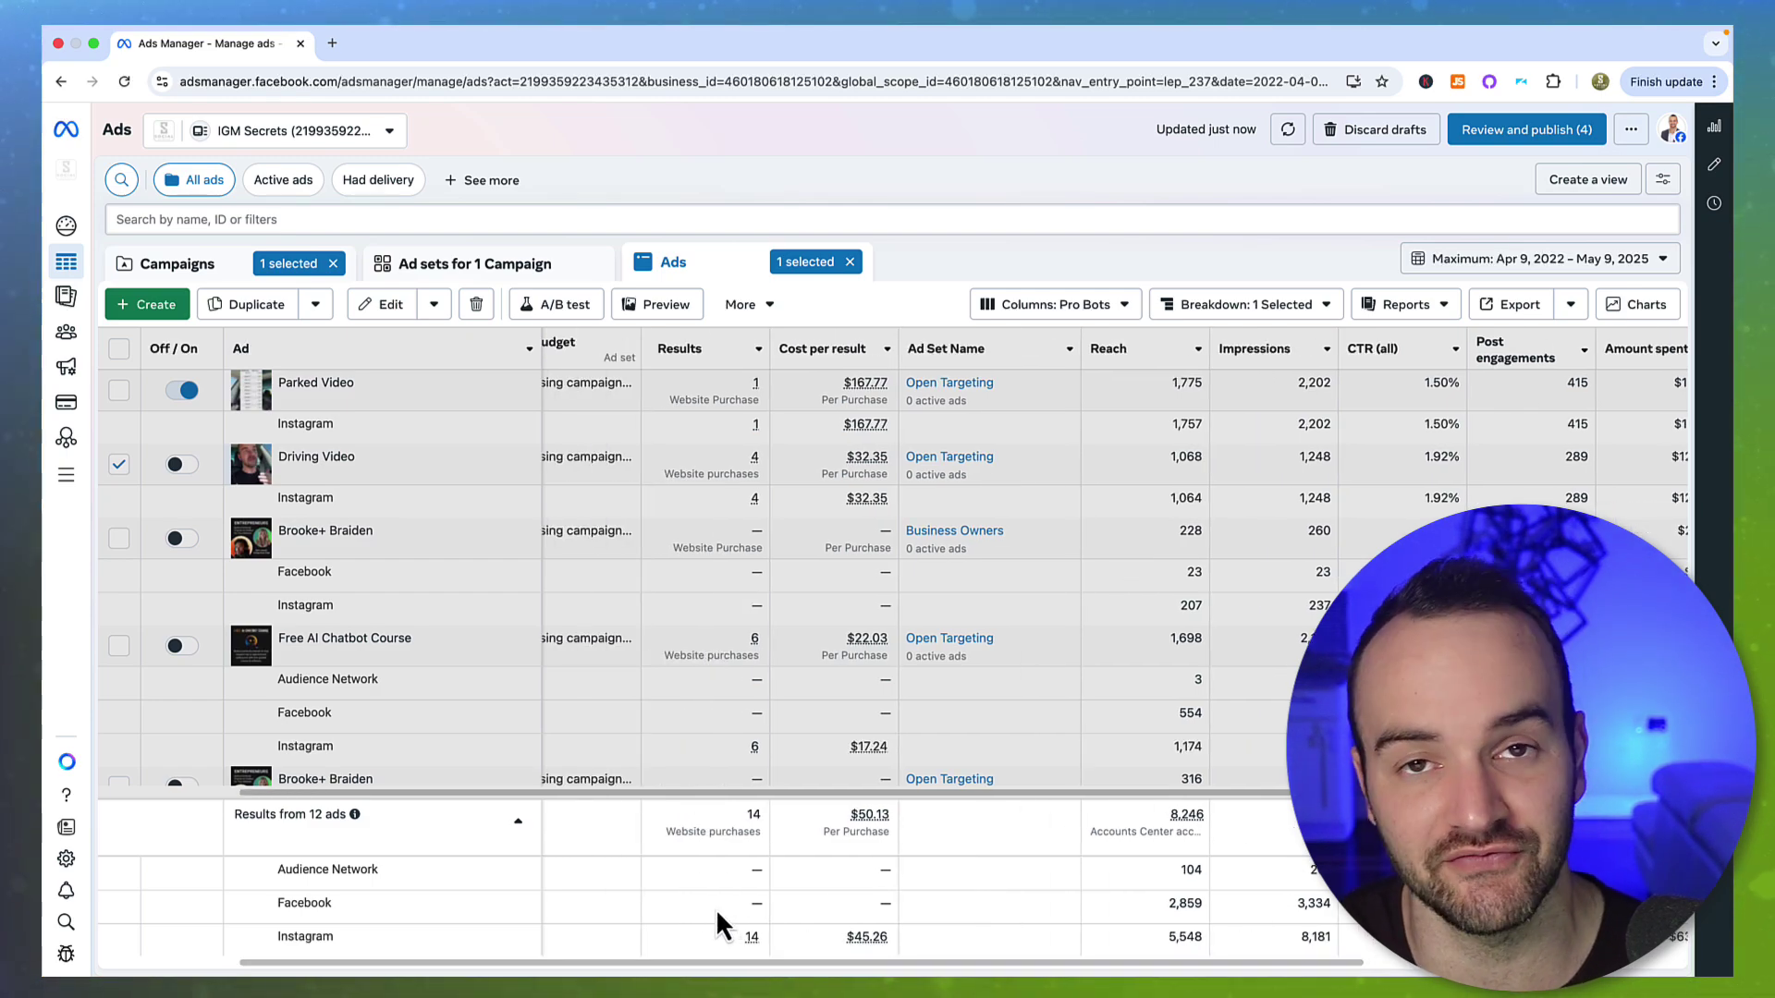
Collapse the per-platform summary rows under the 12-ad total.
left_click(519, 830)
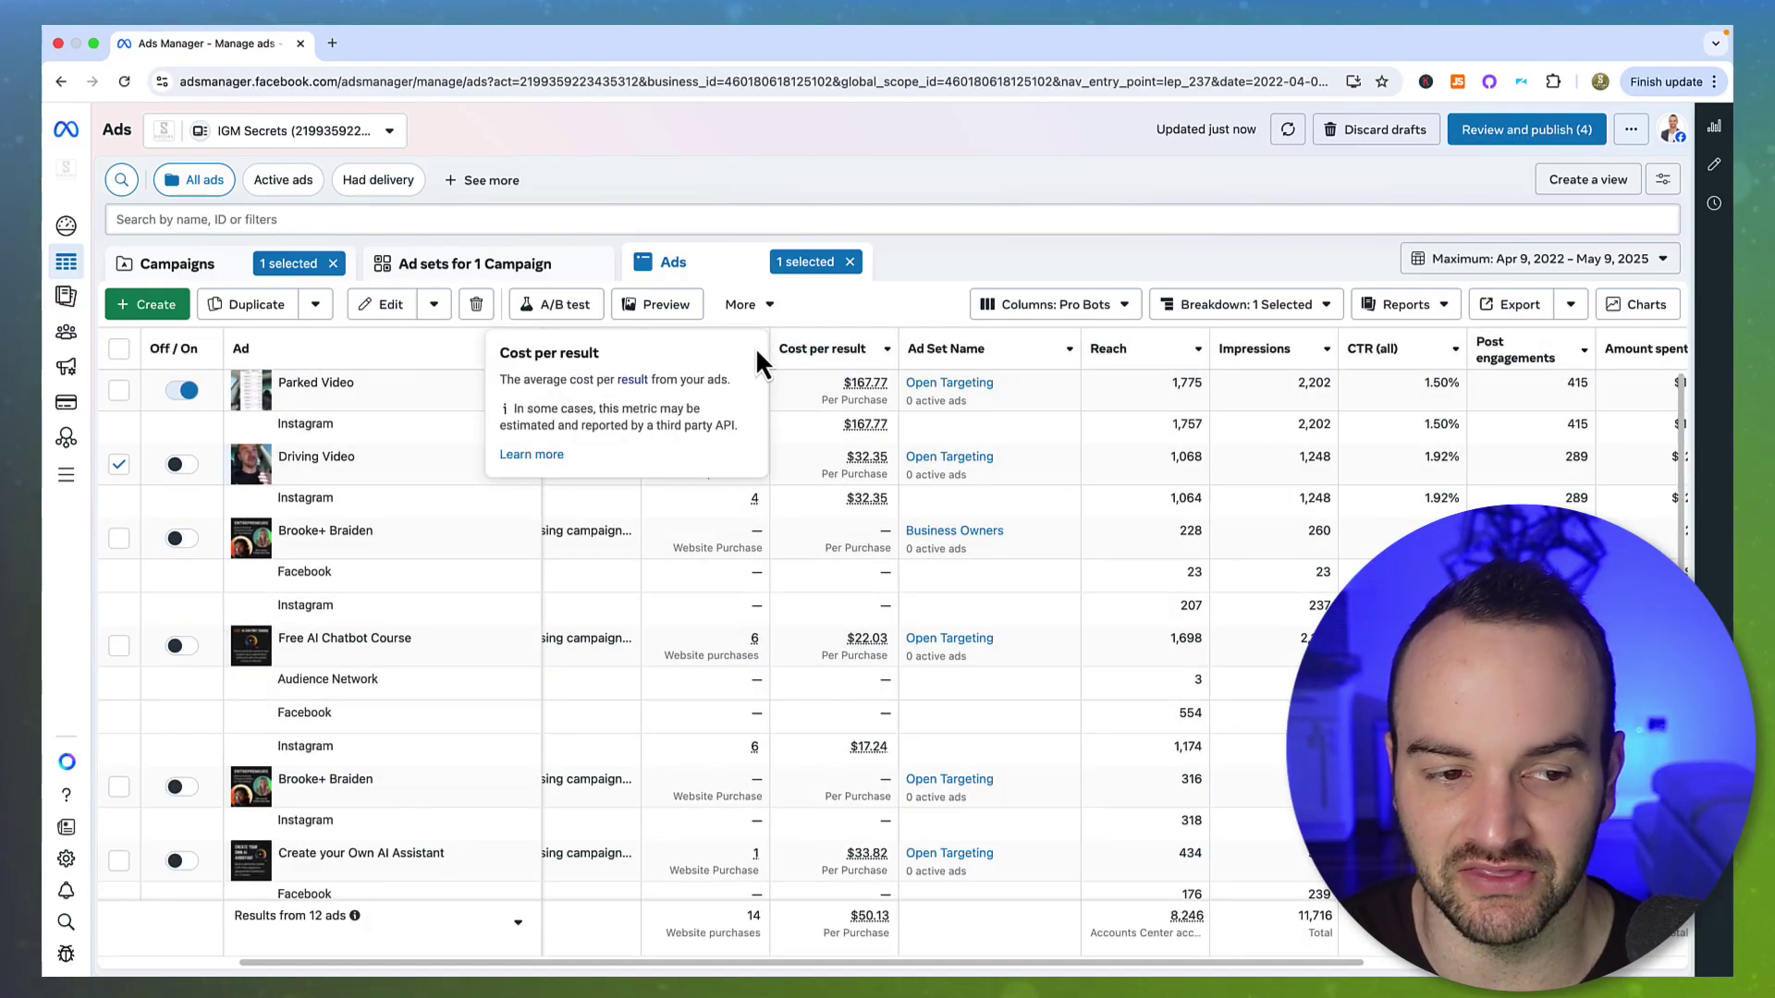